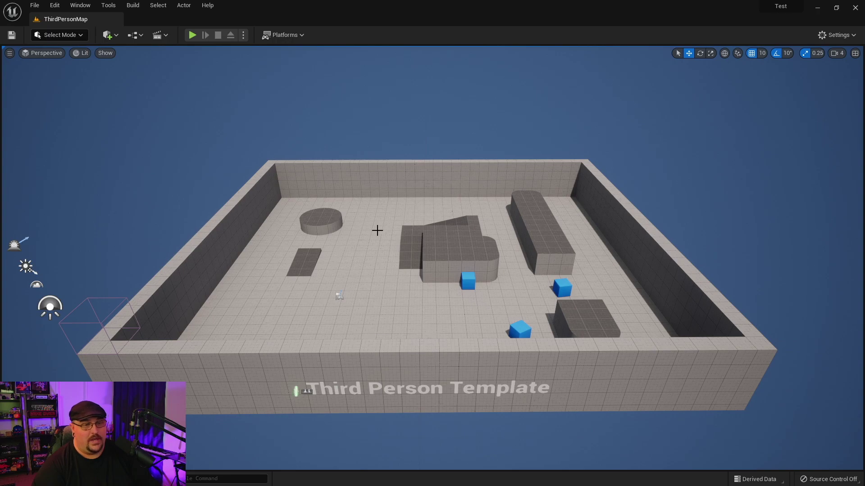
Zoom and fly the viewport in among the level's blocks, turning toward the cylinder platform.
scroll(518, 261, up, 8)
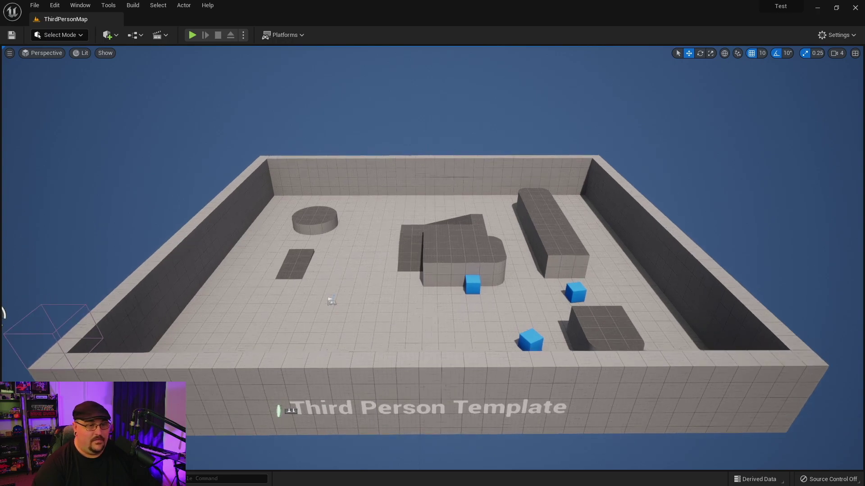
scroll(518, 261, up, 6)
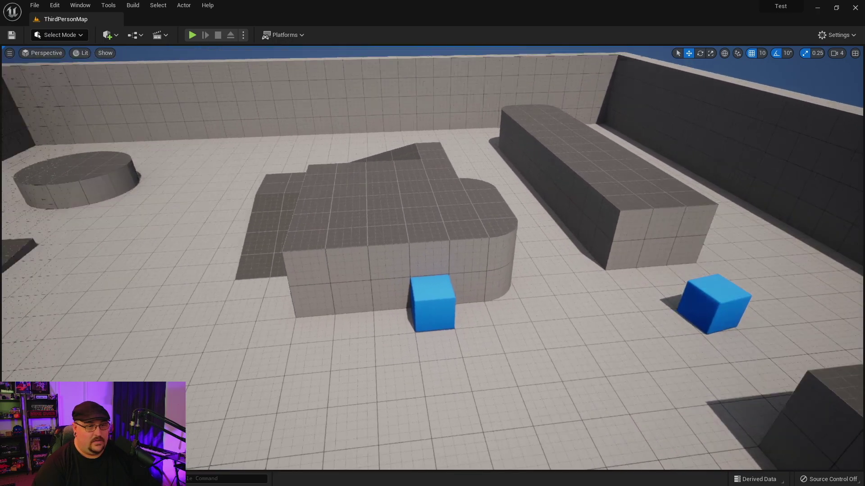
right_drag(433, 243, 315, 243)
right_drag(432, 243, 516, 267)
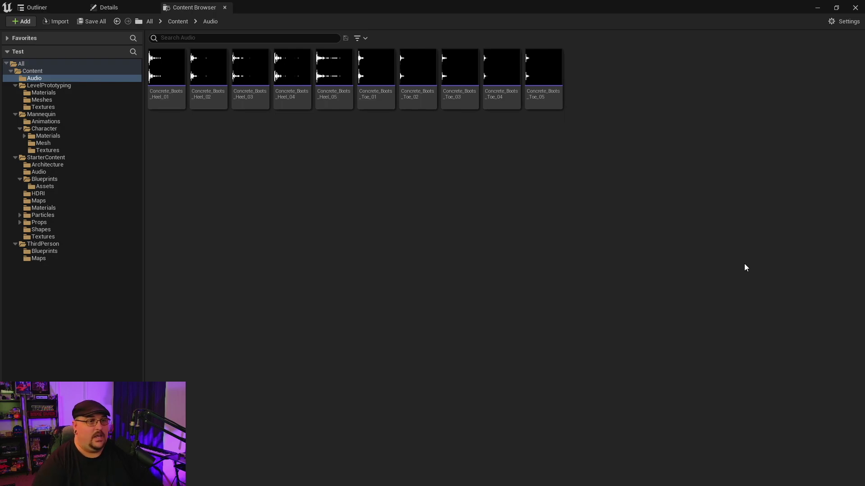
right_click(426, 153)
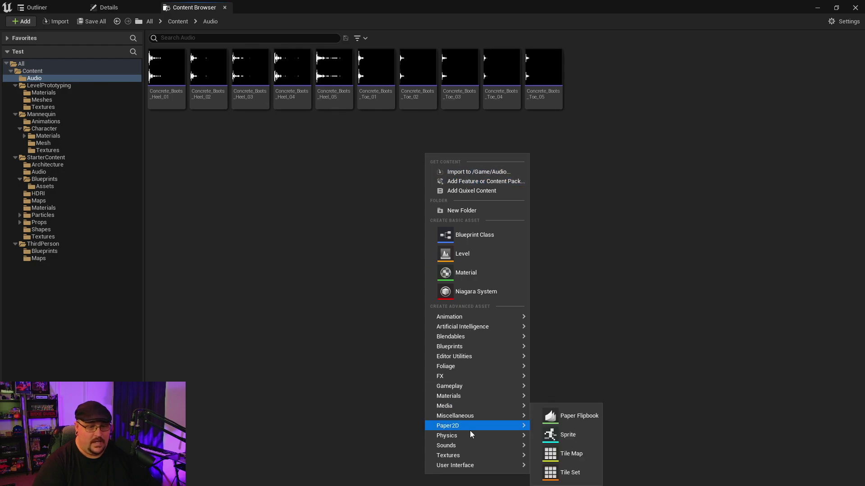
mouse_move(471, 446)
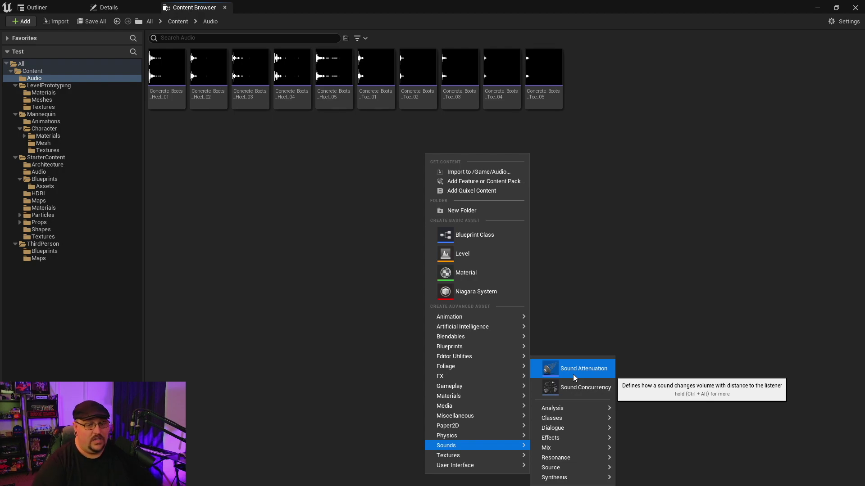
mouse_move(567, 471)
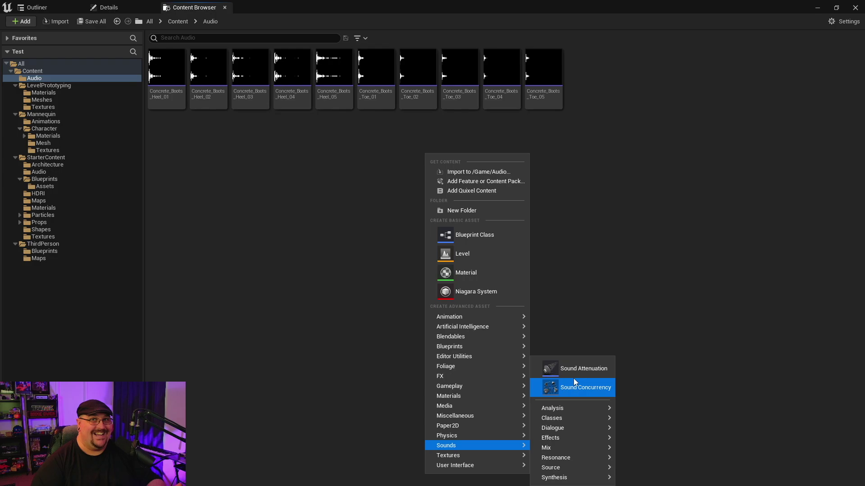
Enable the MetaSound plugin from Edit > Plugins, accepting the beta-plugin warning.
click(429, 7)
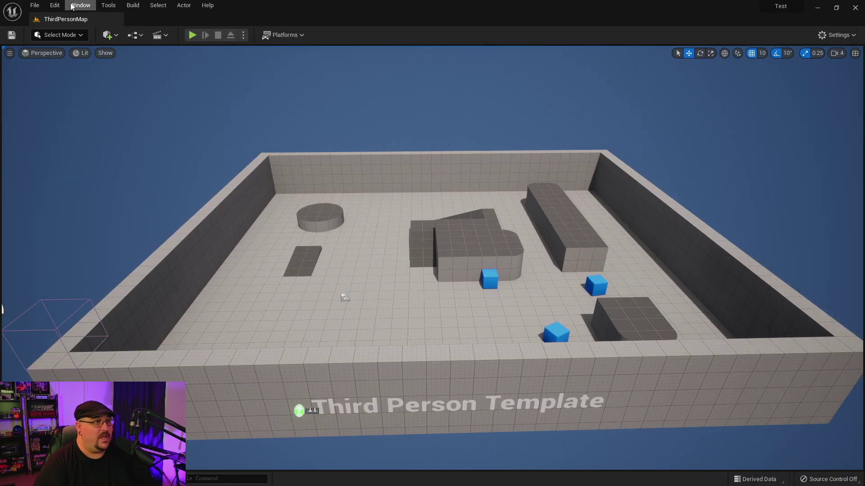
click(55, 5)
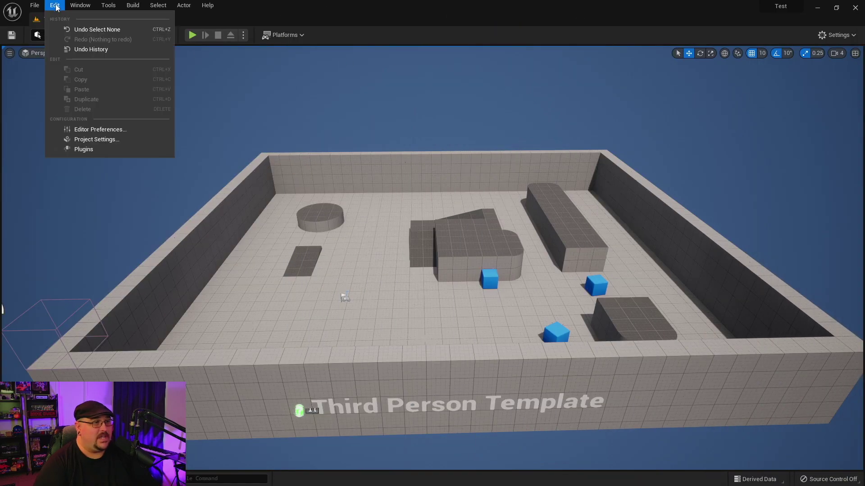
click(94, 149)
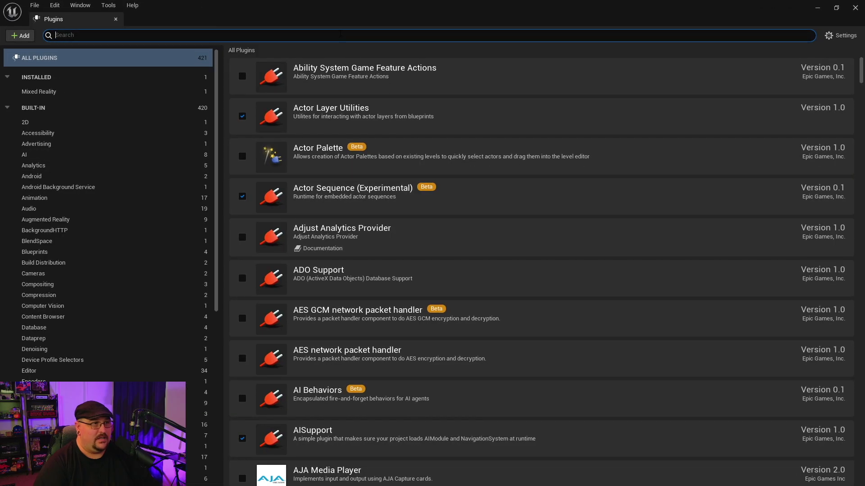
text(meta)
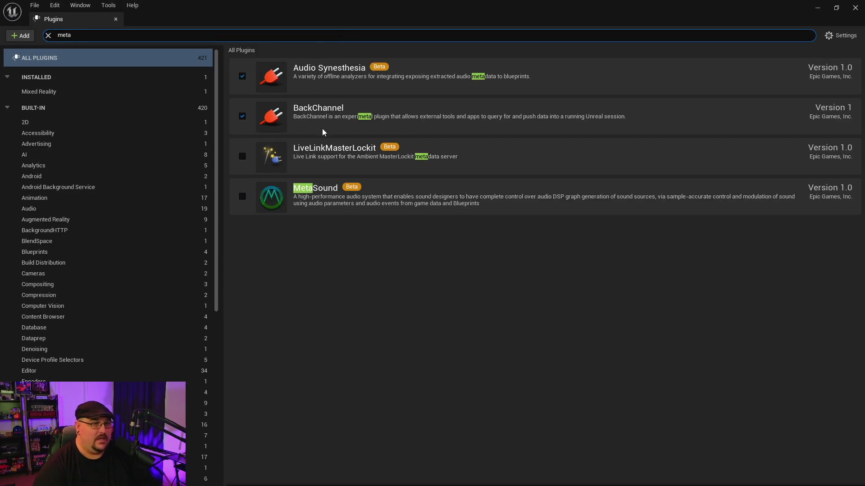
click(242, 195)
click(505, 271)
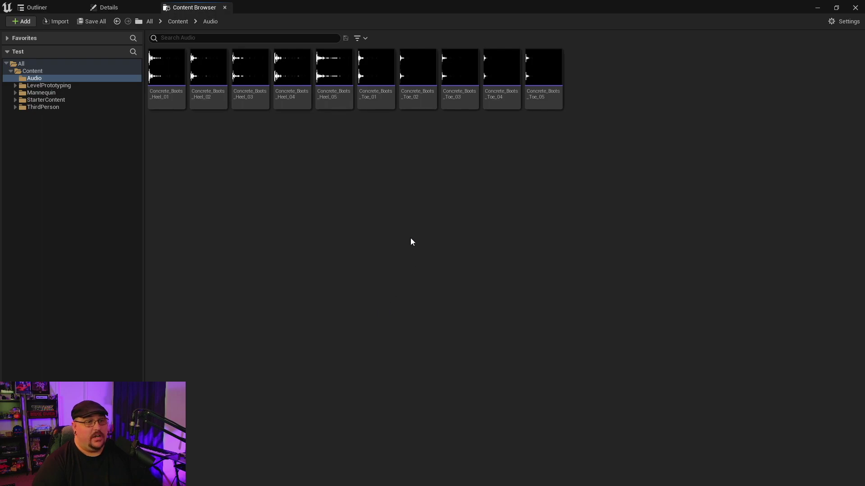
Create a new Sounds > MetaSound Source asset named Footstep in the Audio folder.
right_click(369, 134)
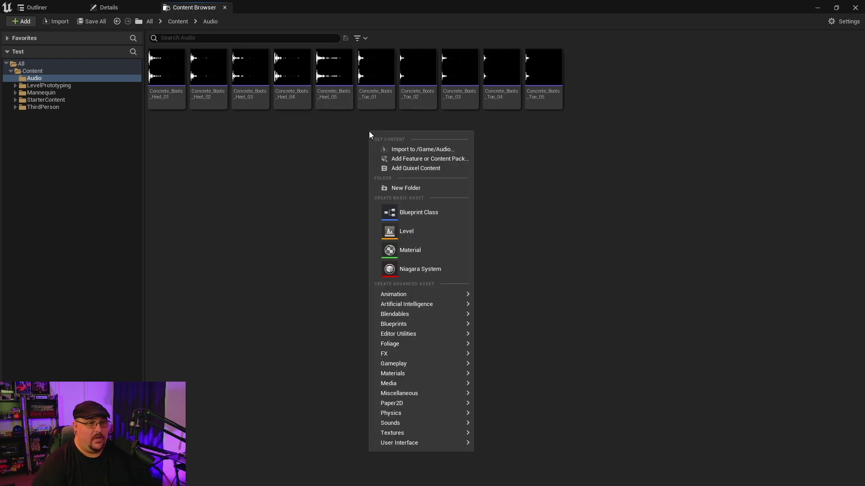
mouse_move(412, 422)
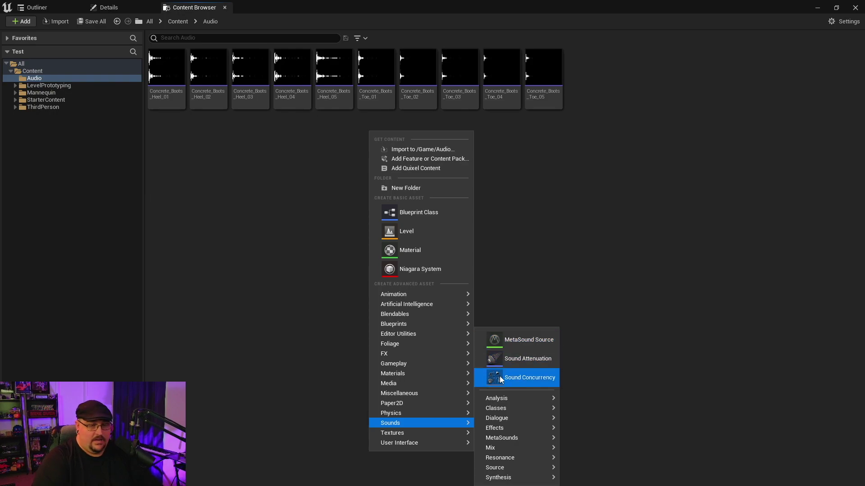
mouse_move(506, 437)
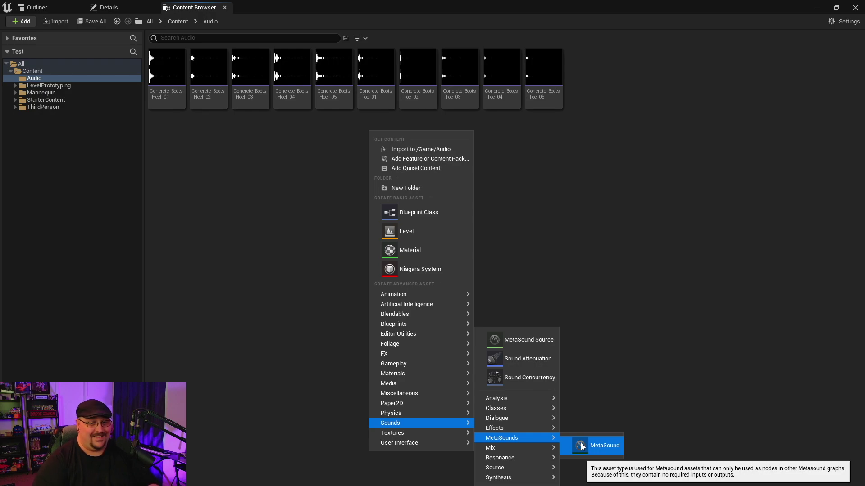
click(507, 341)
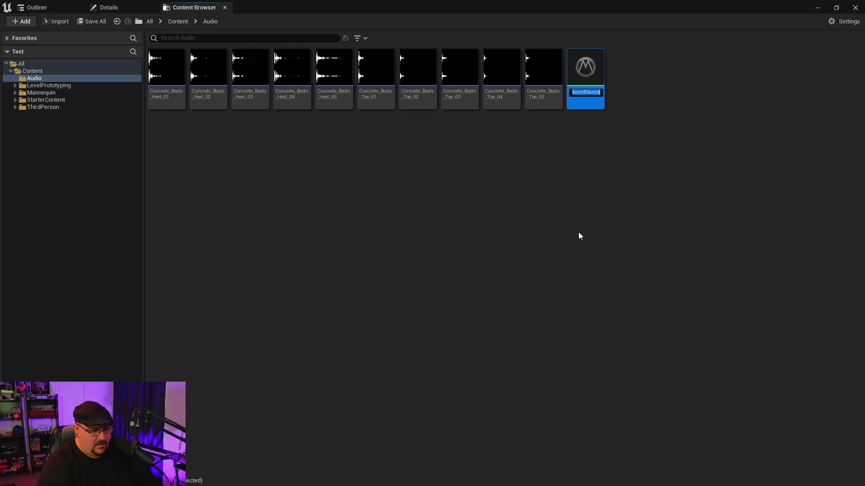
text(Footstep)
key(Return)
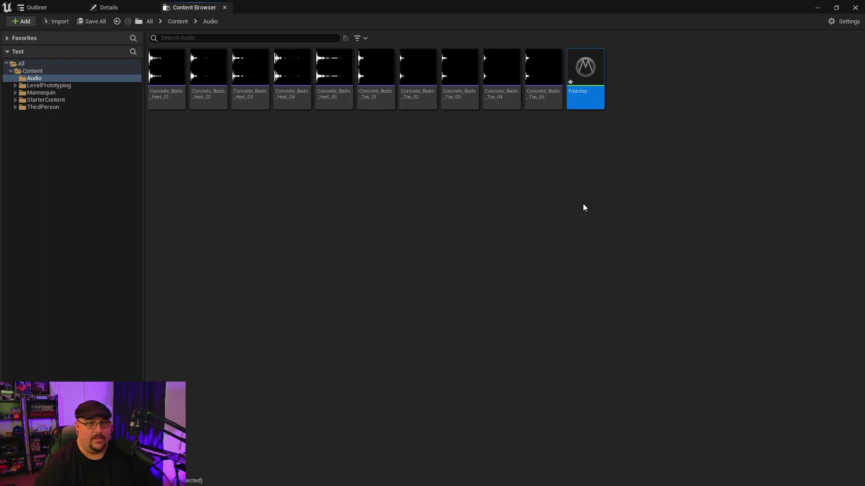
Open Footstep, set its Output Format to Stereo, and place Out Right beneath Out Left.
double_click(588, 103)
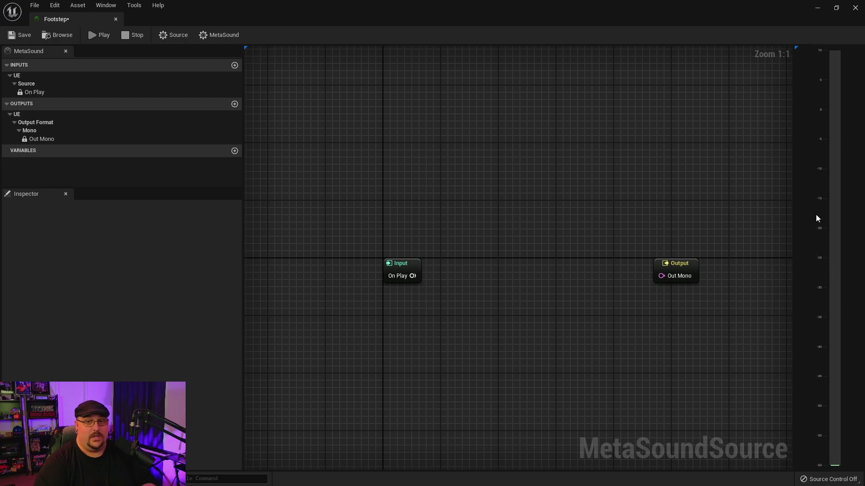
click(216, 35)
click(140, 219)
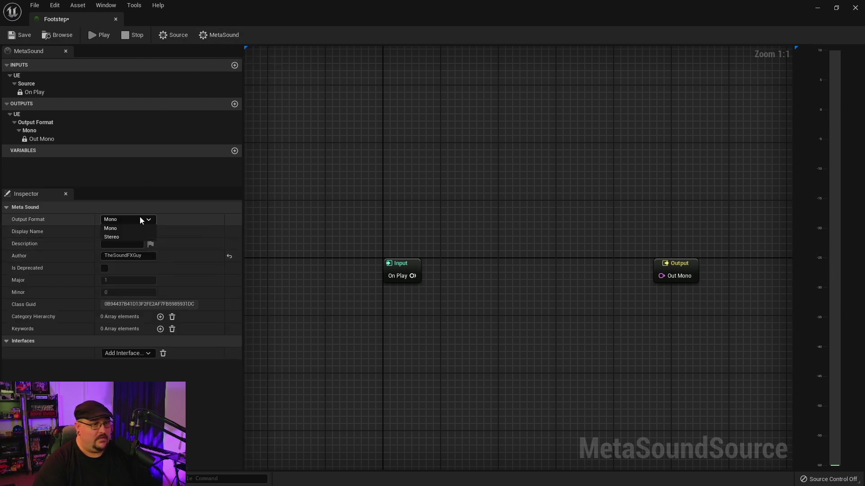
click(122, 238)
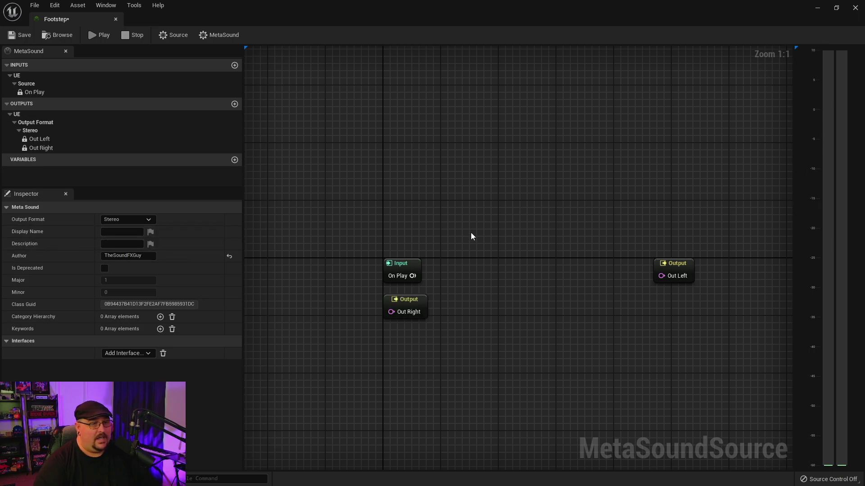
drag(404, 302, 678, 301)
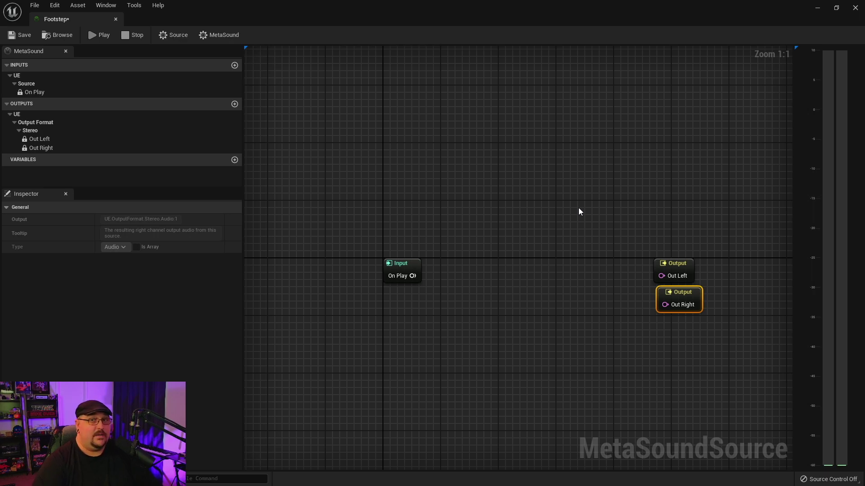
click(234, 104)
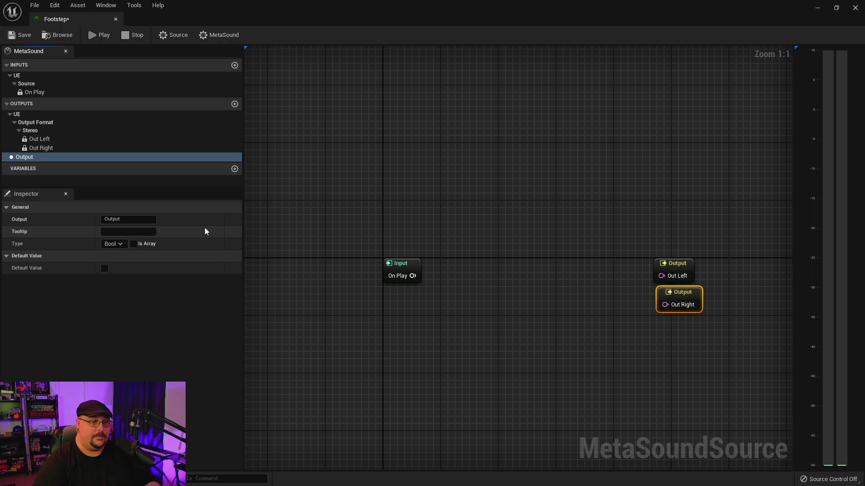
key(Delete)
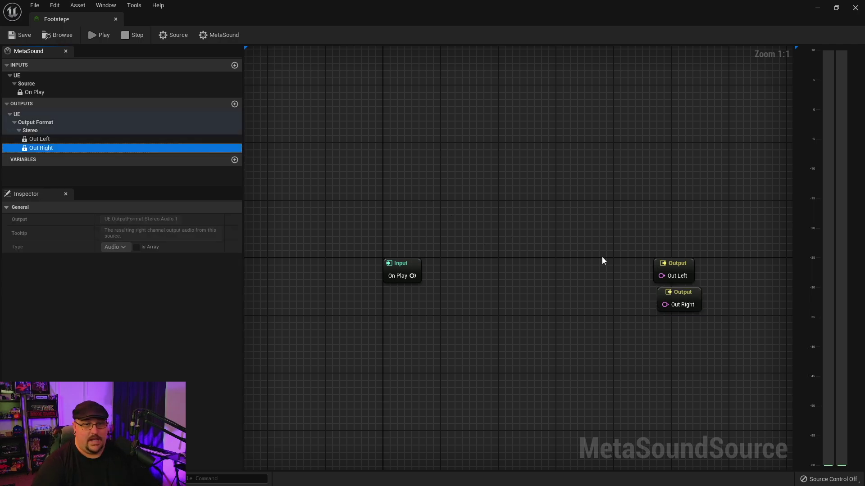
Browse the MetaSound node list's Inputs, Functions and Conversions categories.
right_click(475, 193)
text(wave)
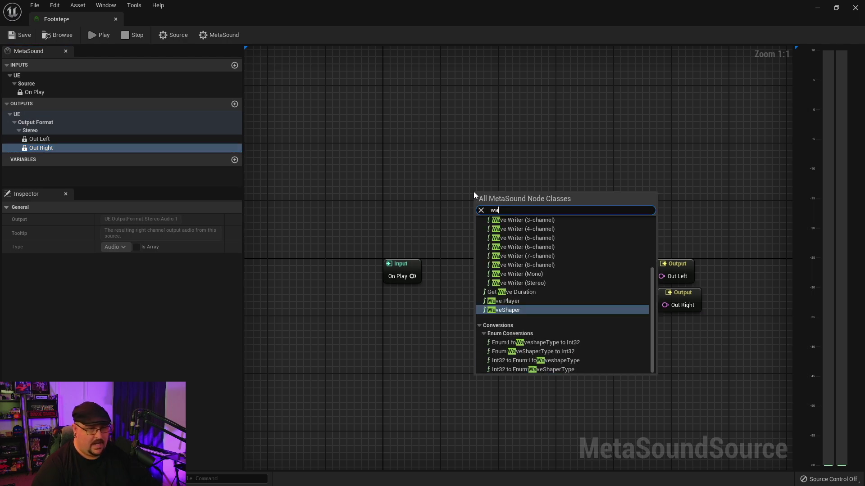
click(453, 176)
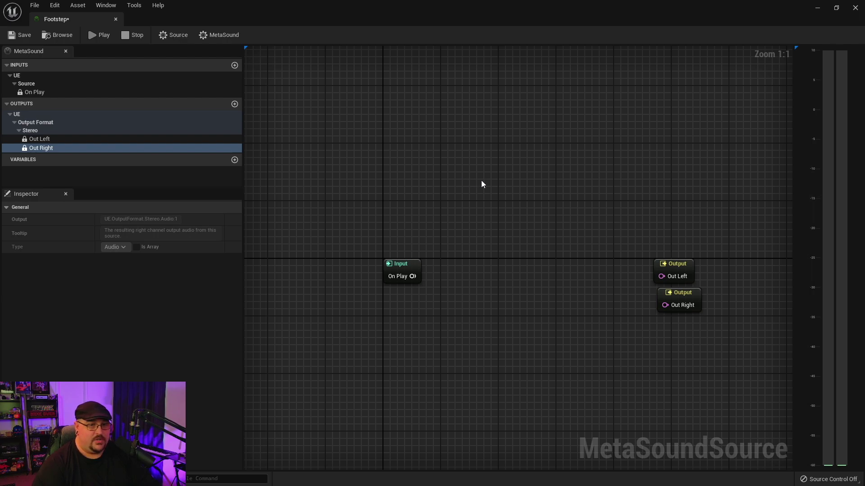
right_click(463, 181)
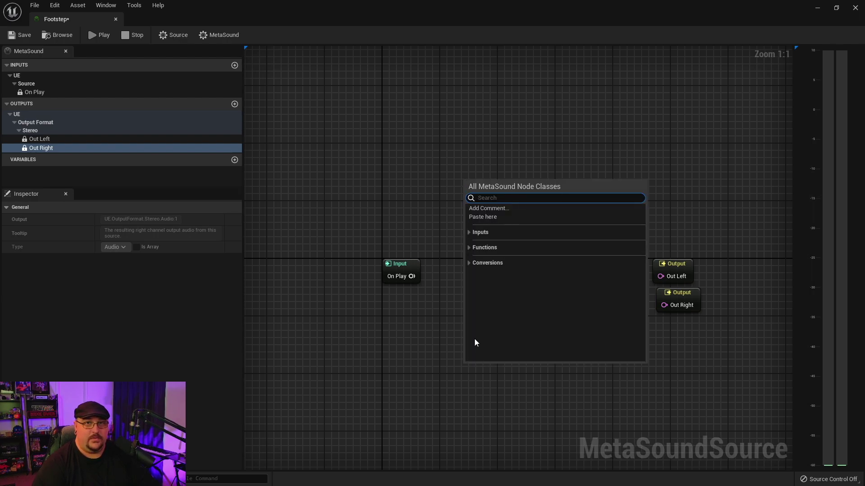
click(469, 233)
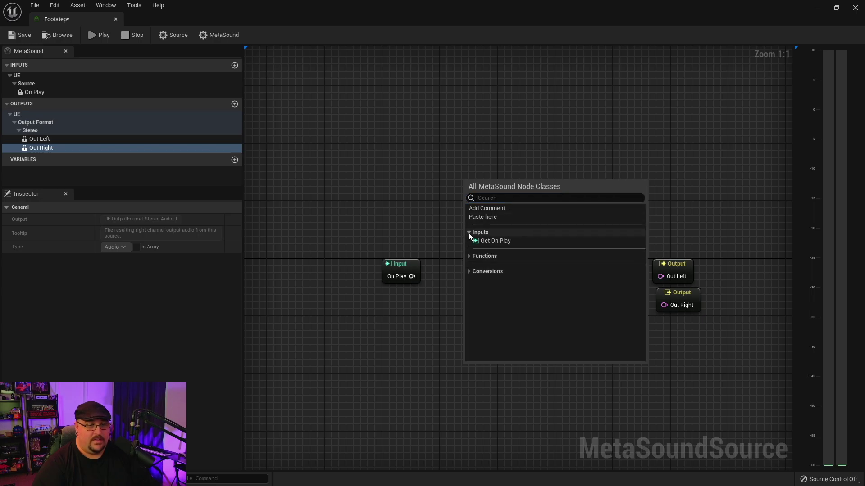
click(469, 257)
scroll(483, 292, down, 5)
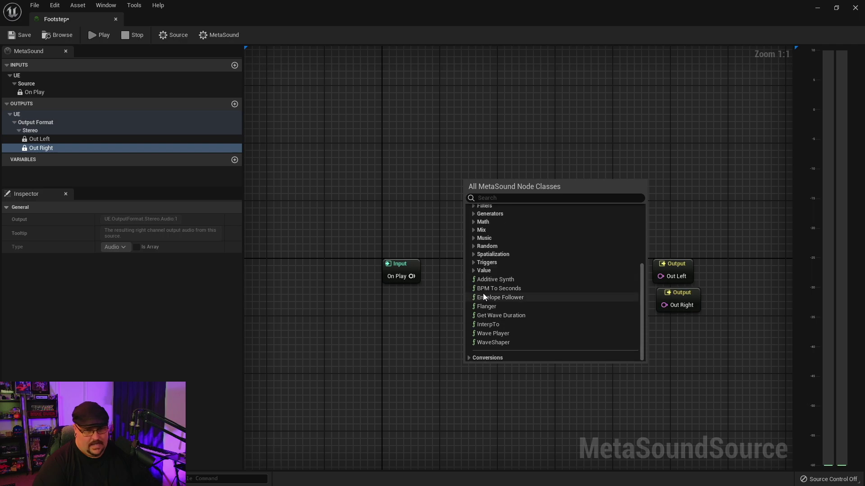
click(469, 358)
scroll(517, 326, down, 4)
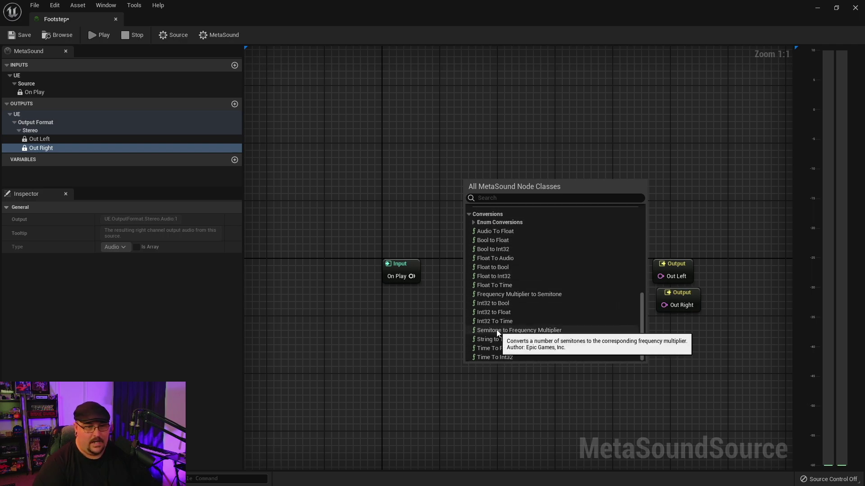
scroll(522, 333, up, 2)
scroll(568, 274, up, 4)
scroll(564, 275, up, 2)
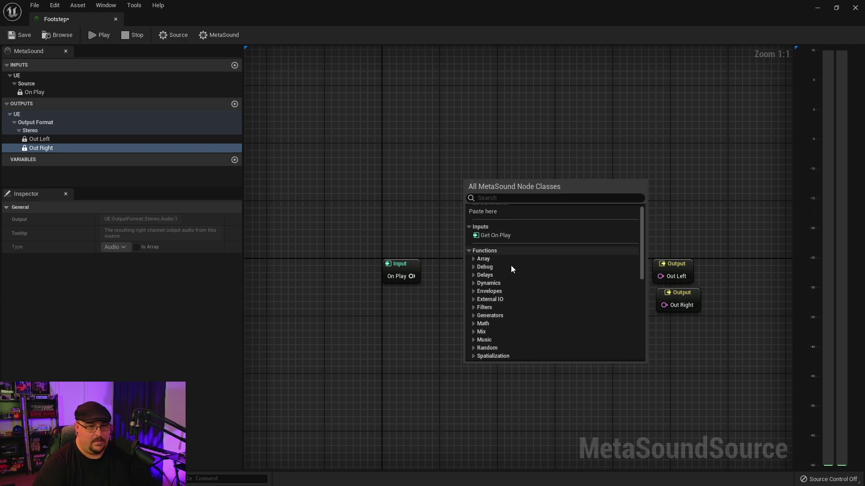
click(468, 227)
click(469, 243)
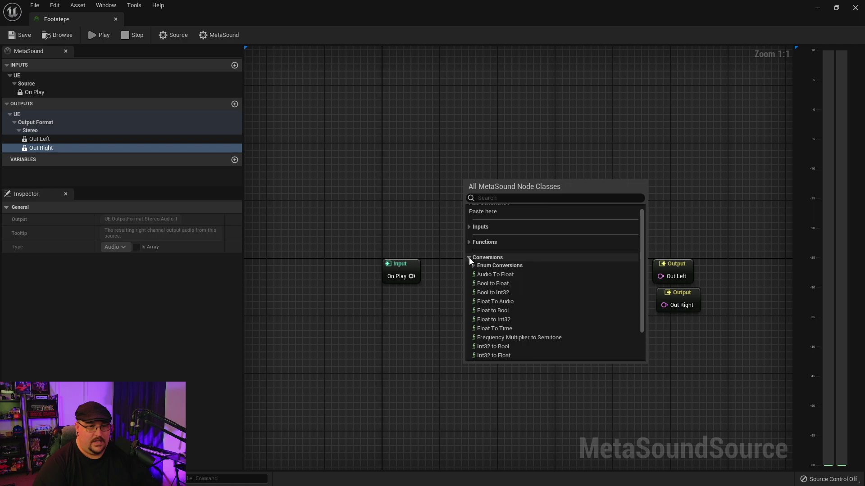
click(469, 258)
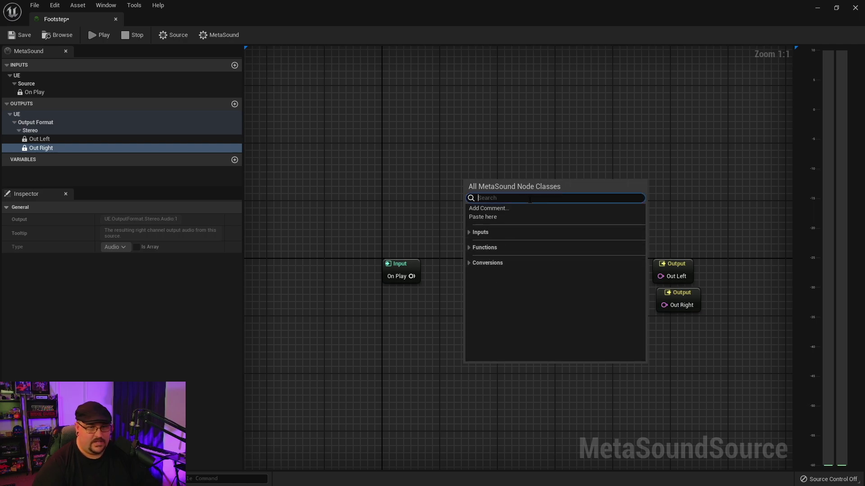
Add a Wave Player node and arrange it between the On Play input and outputs.
text(wave)
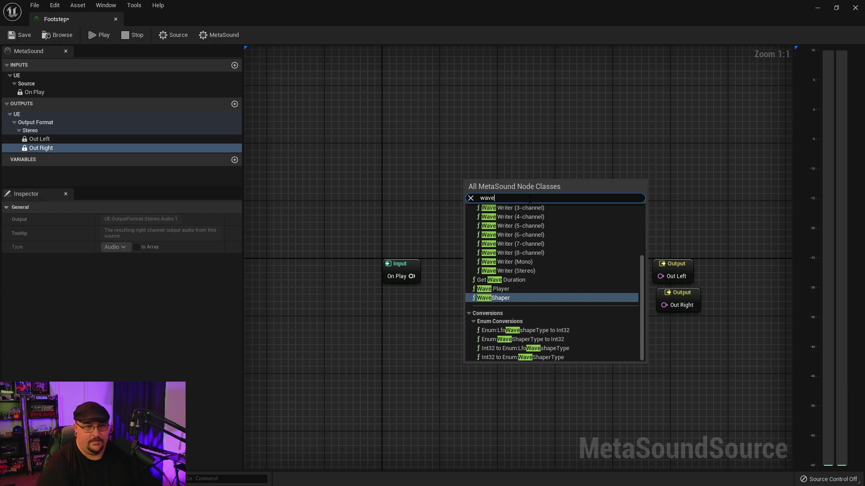
click(523, 288)
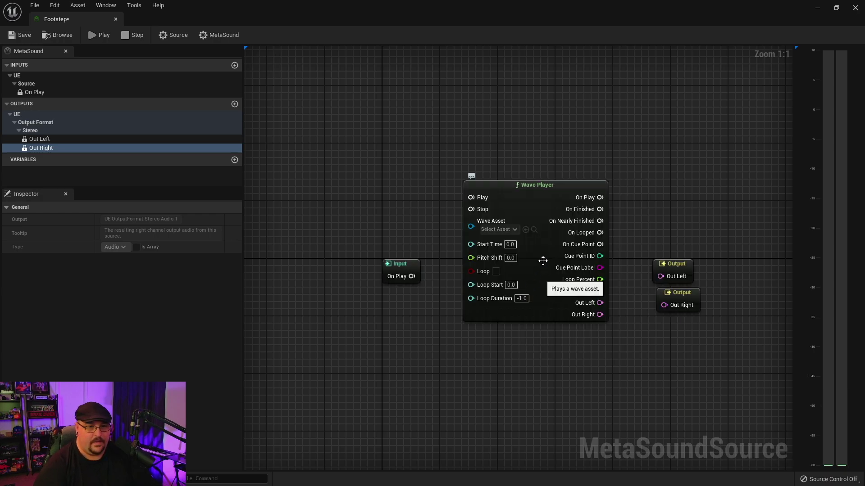
drag(515, 195, 520, 250)
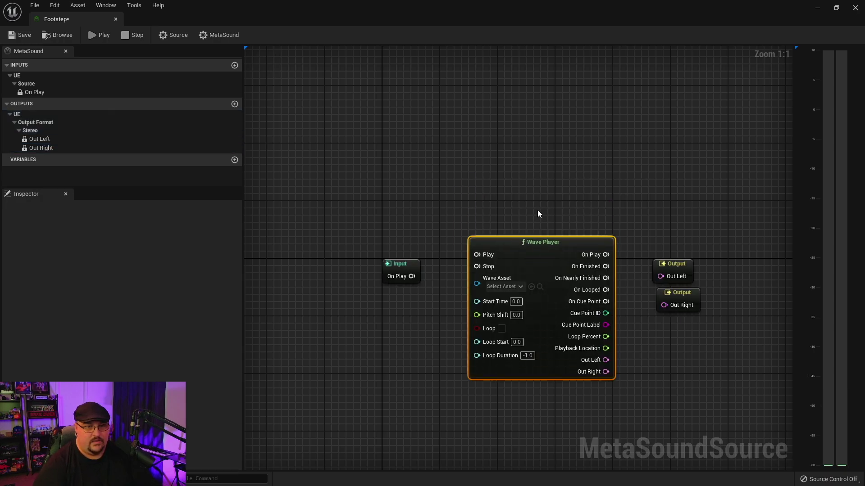
right_drag(536, 210, 540, 134)
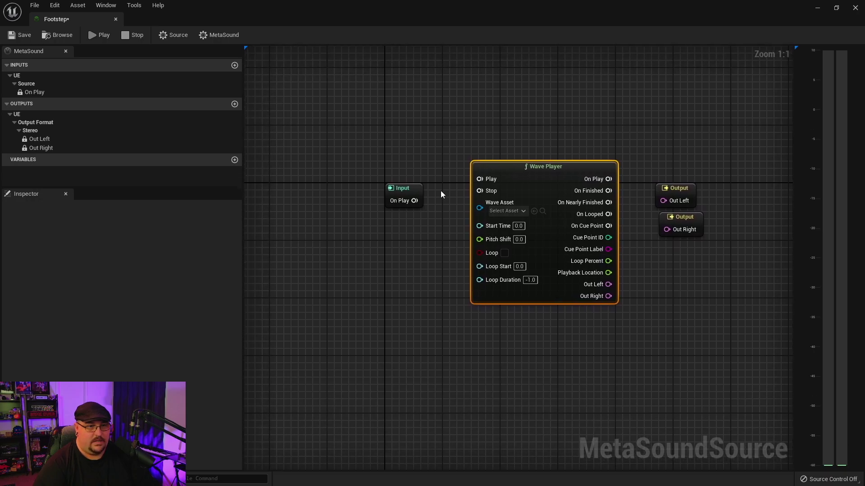
drag(415, 191, 401, 155)
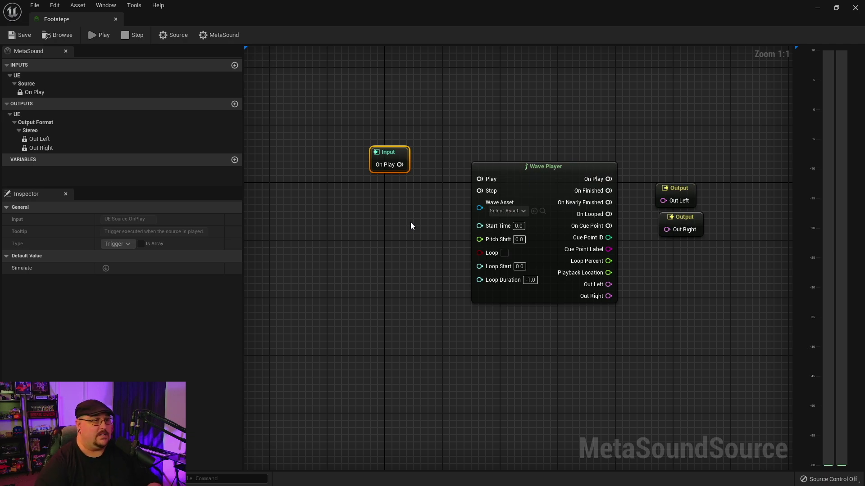
Add a graph input named Heel, made an array of type WaveAsset.
click(234, 65)
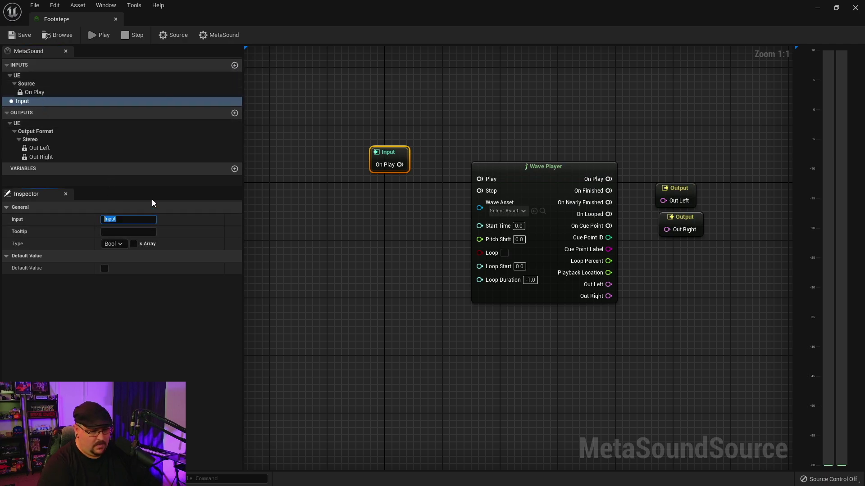
text(Heel)
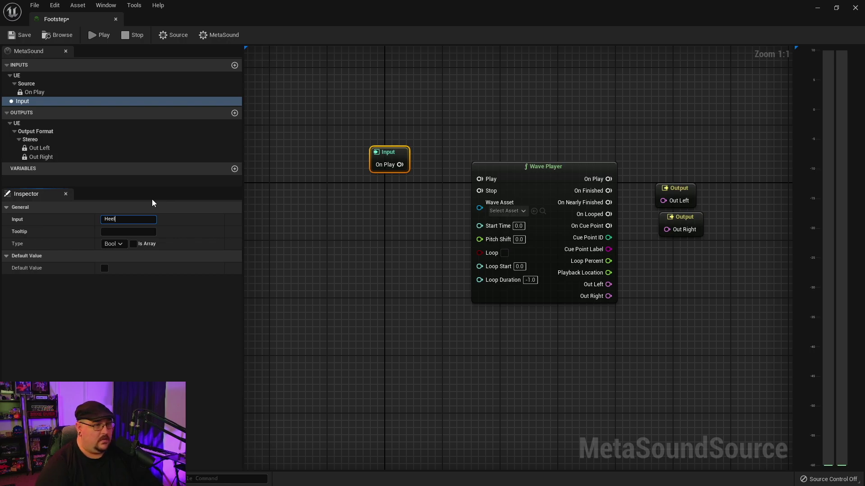
key(Return)
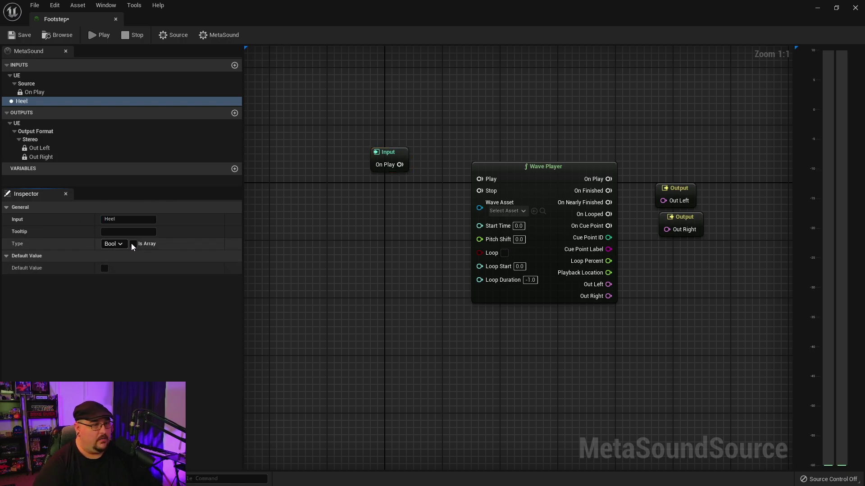
click(133, 244)
click(120, 244)
scroll(135, 333, down, 6)
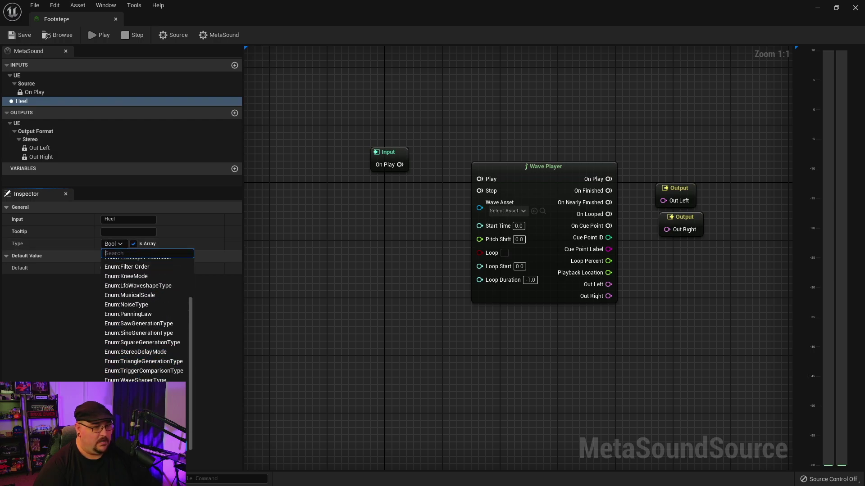
click(135, 399)
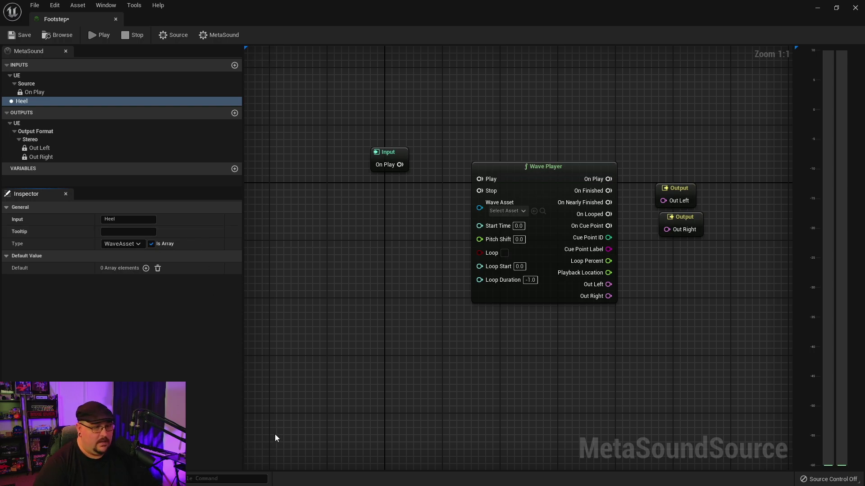
Fill Heel's default array with Concrete_Boots_Heel_01 through Heel_05.
key(ctrl+space)
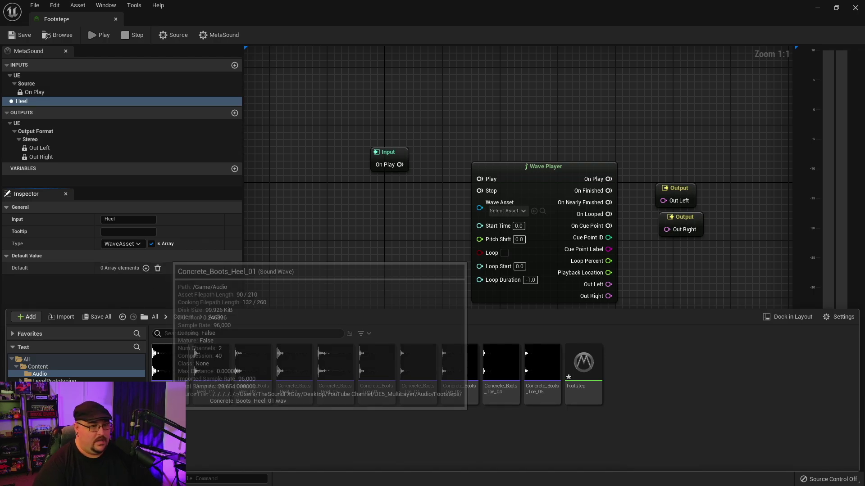
click(169, 365)
shift+click(332, 395)
drag(332, 395, 129, 269)
click(8, 269)
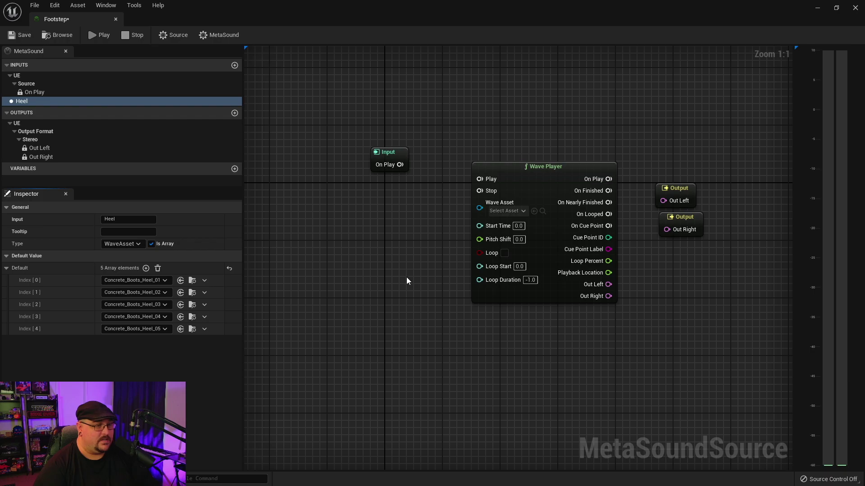
Place a Heel getter node and a Random Get node fed by it.
right_click(308, 221)
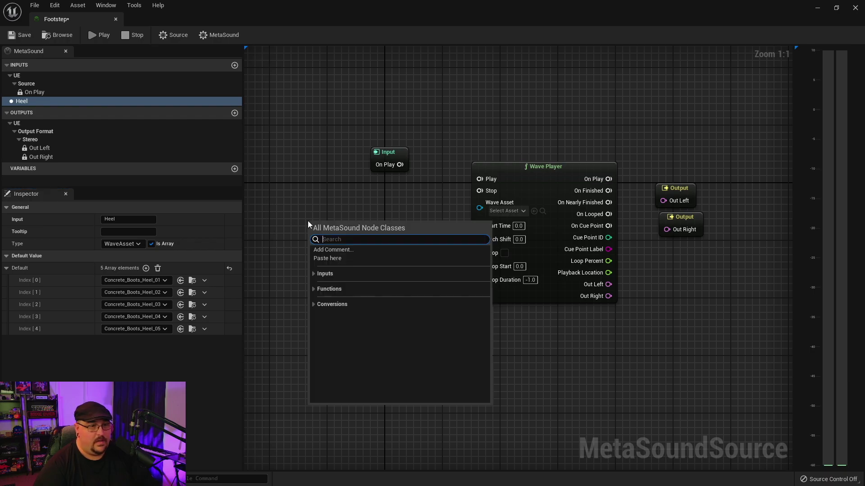
click(314, 274)
click(337, 284)
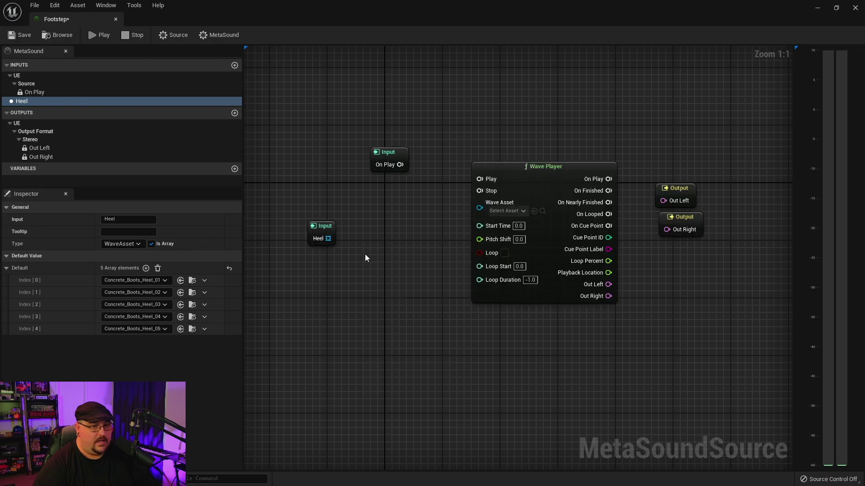
right_drag(367, 255, 398, 247)
drag(357, 229, 382, 242)
text(ra)
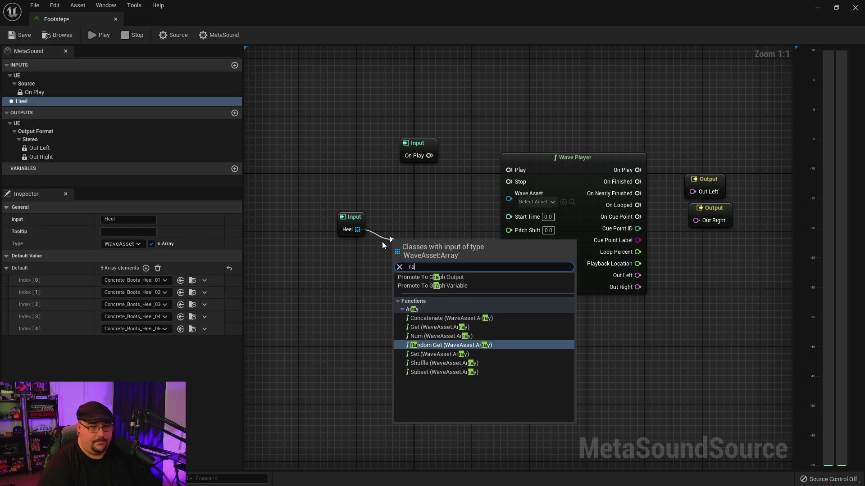
key(Return)
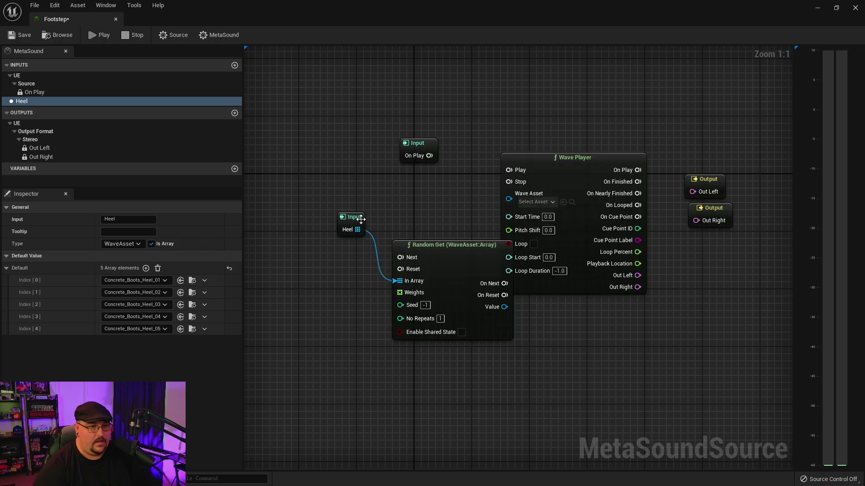
Wire Random Get's Value to Wave Asset, On Next to Play, and On Play to Next.
drag(360, 218, 357, 273)
drag(339, 210, 421, 218)
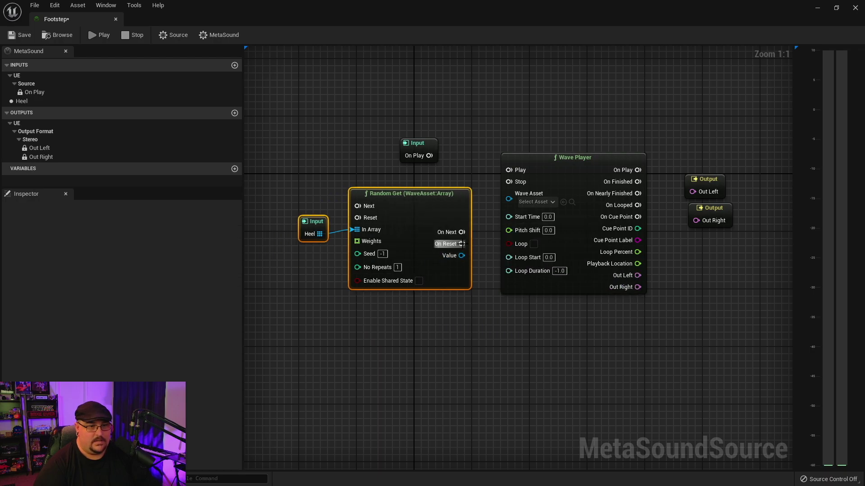
drag(461, 255, 510, 198)
drag(461, 232, 508, 170)
drag(414, 150, 358, 205)
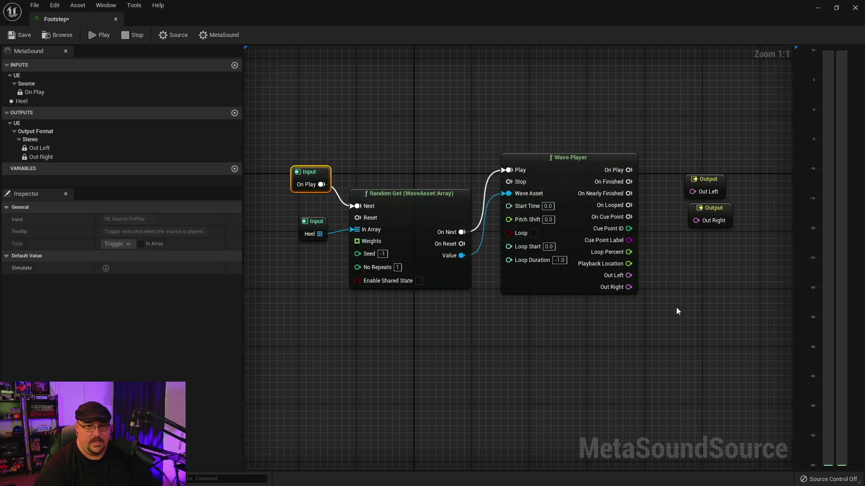
Switch the output format to Mono, wire Out Left to Out Mono, and preview.
click(220, 37)
click(132, 216)
click(125, 228)
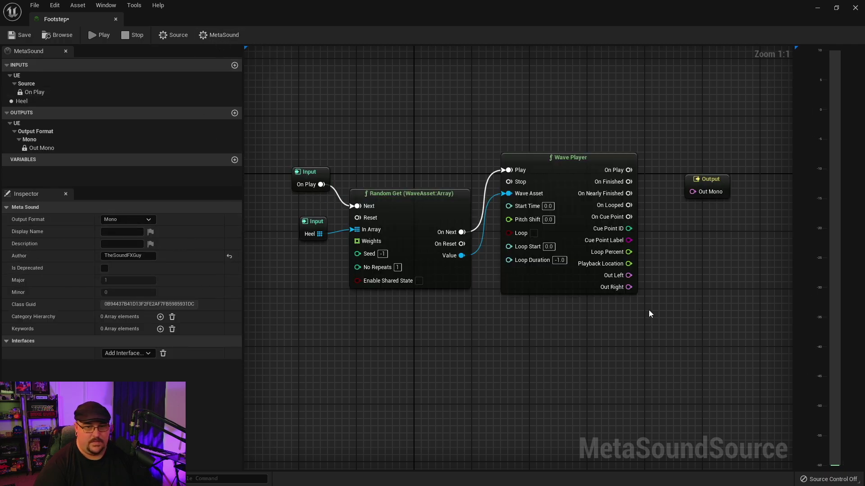
drag(629, 275, 710, 244)
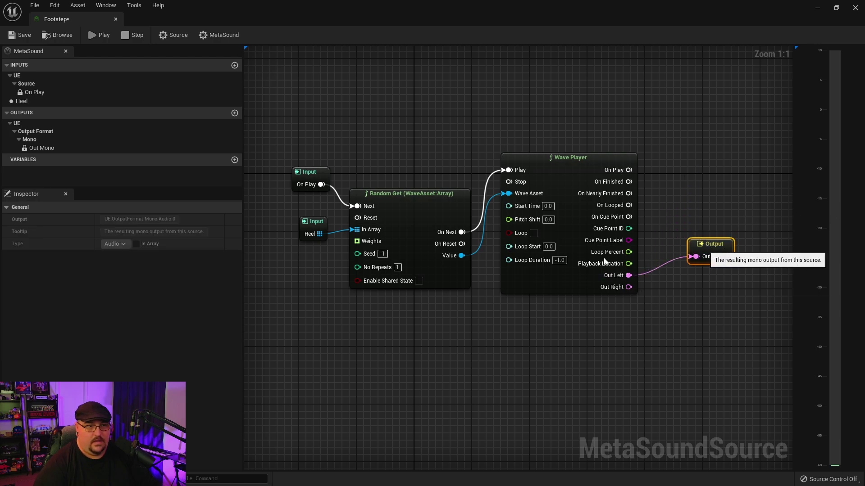
click(97, 36)
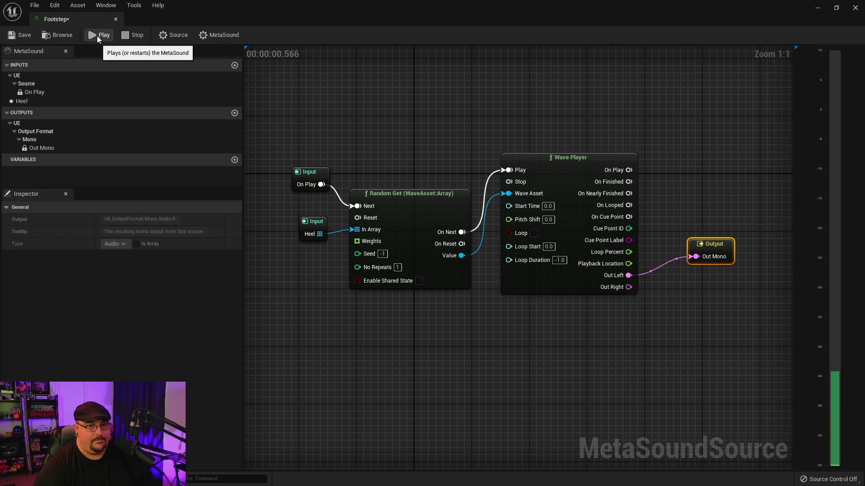
Try Out Right into Out Mono, replay, then reconnect Out Left to Out Mono.
click(644, 351)
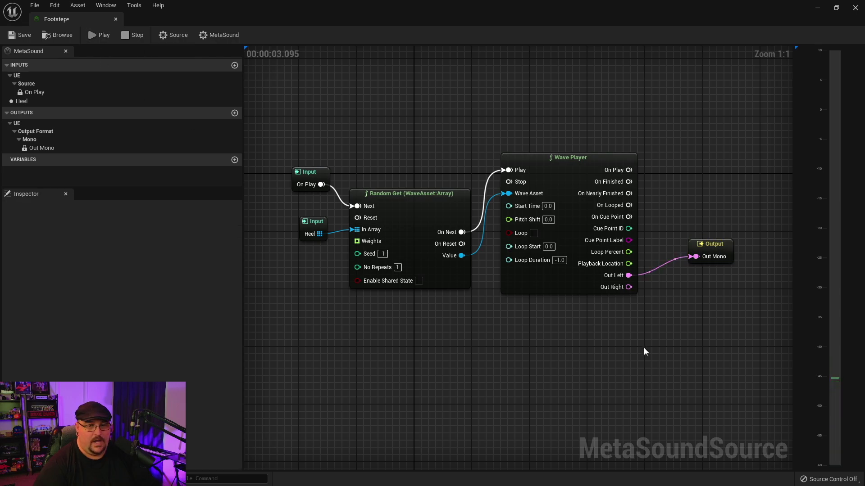
drag(629, 287, 649, 284)
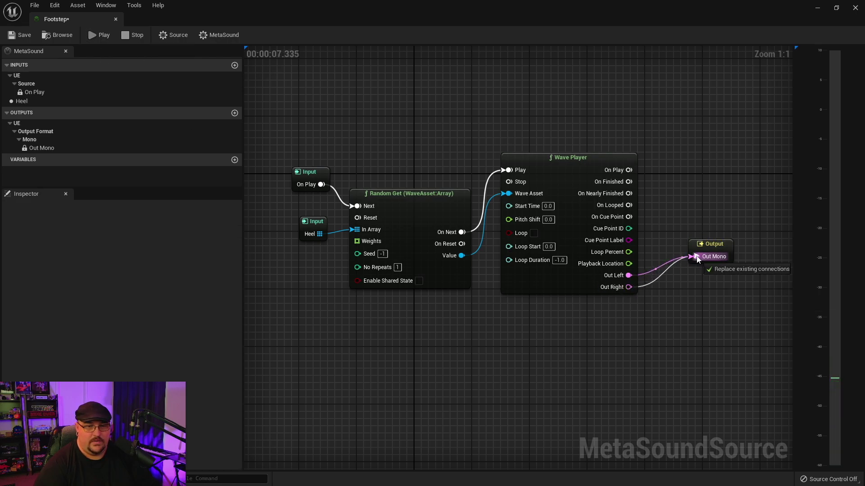
drag(697, 260, 696, 260)
click(97, 35)
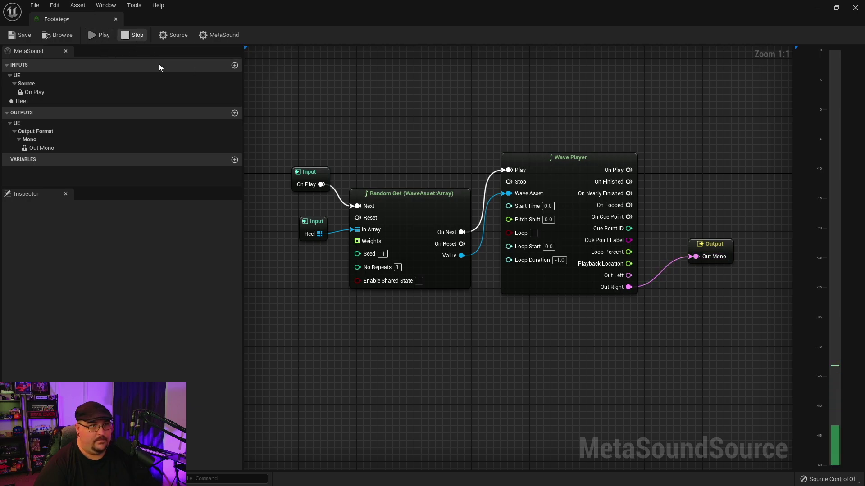
drag(628, 275, 696, 256)
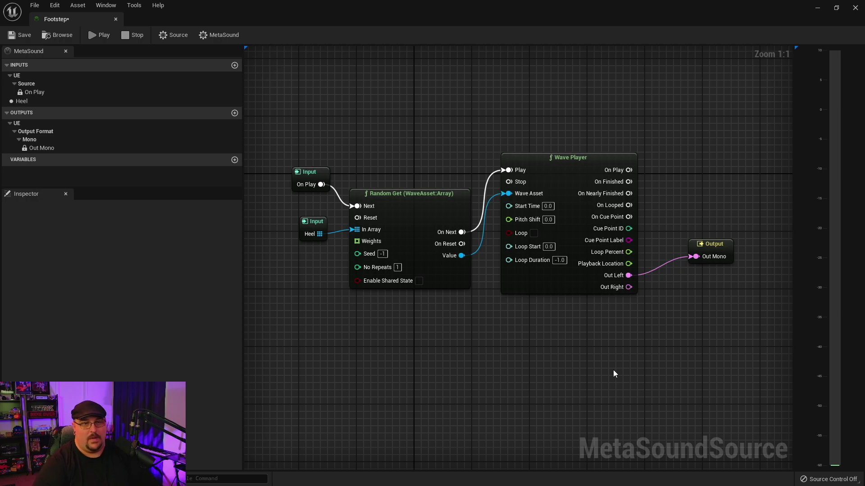
Rearrange the nodes and duplicate the Random Get and Wave Player pair.
drag(710, 246, 676, 266)
drag(421, 193, 420, 157)
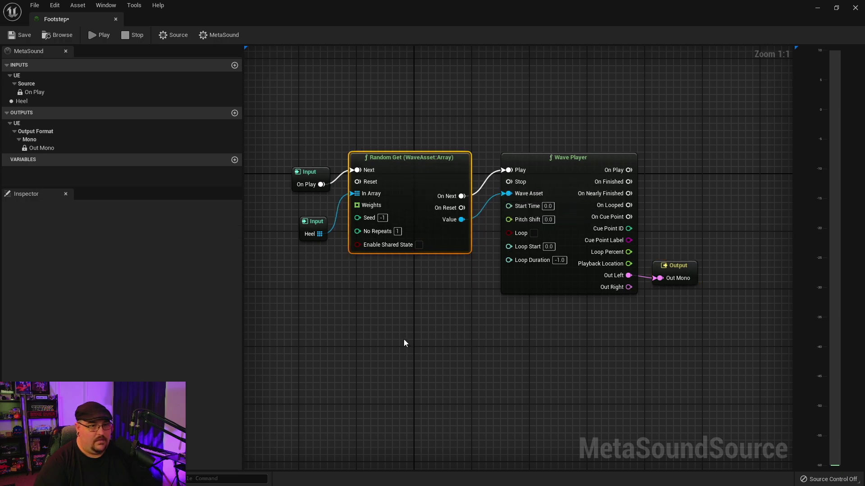
right_drag(404, 342, 452, 223)
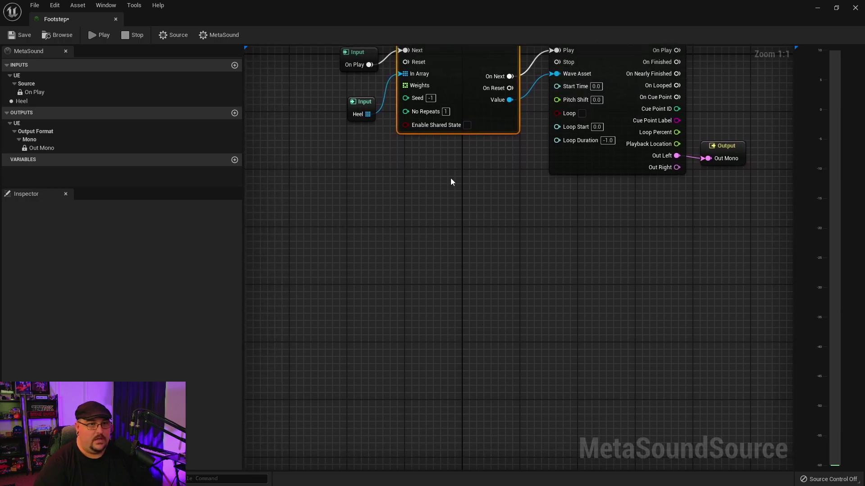
right_drag(524, 217, 512, 296)
drag(598, 299, 483, 196)
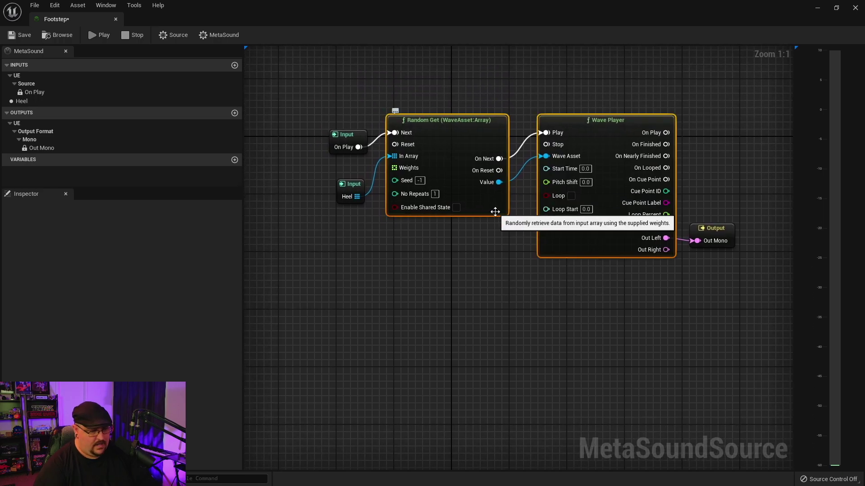
key(ctrl+c)
key(ctrl+v)
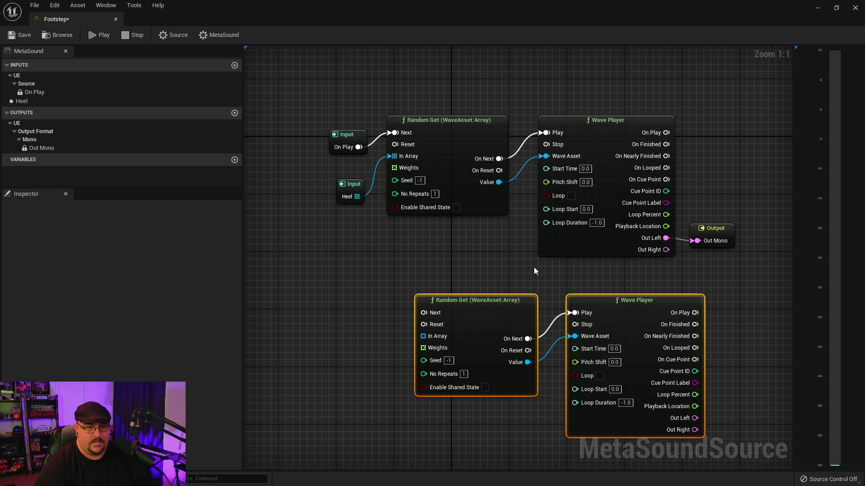
right_drag(537, 273, 527, 232)
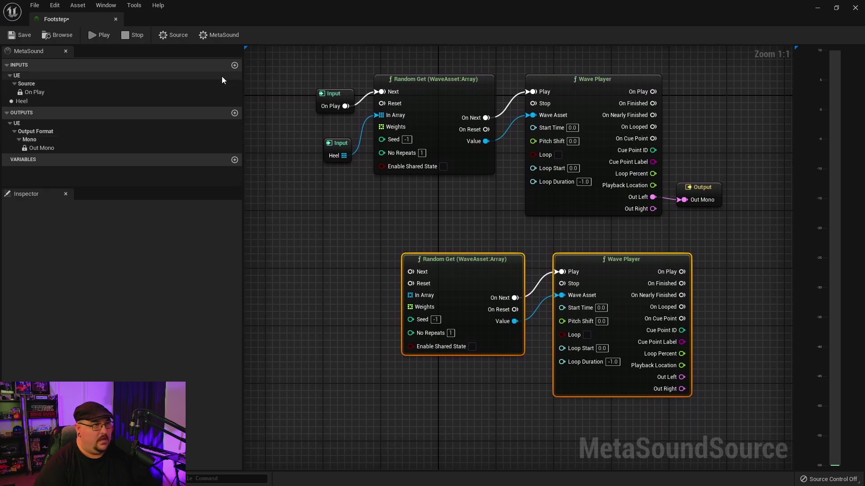
Add a graph input named Toe, made an array of type WaveAsset.
click(235, 65)
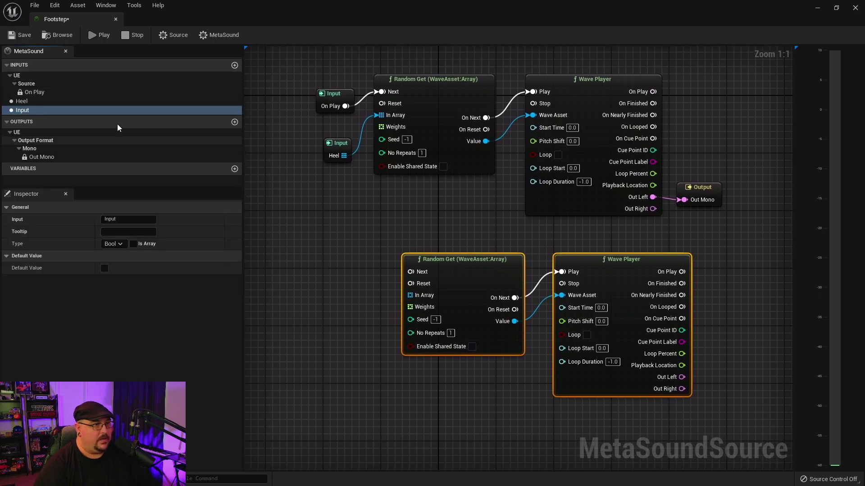
click(123, 219)
text(Toe)
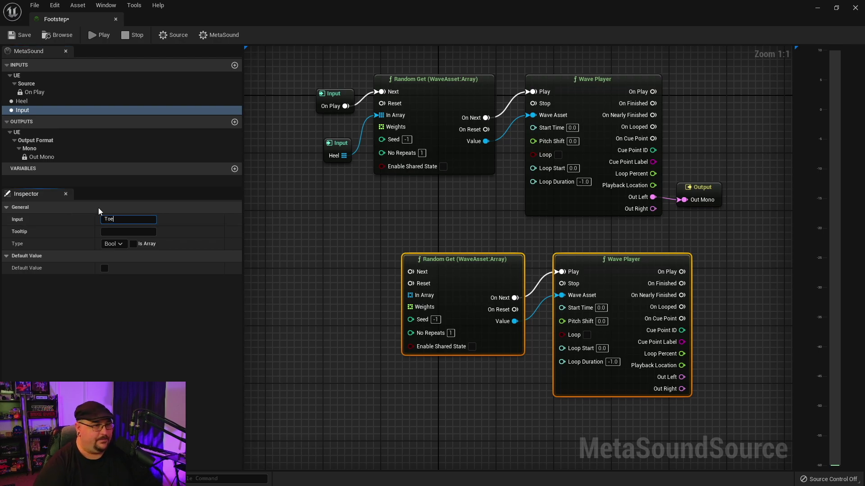
click(134, 244)
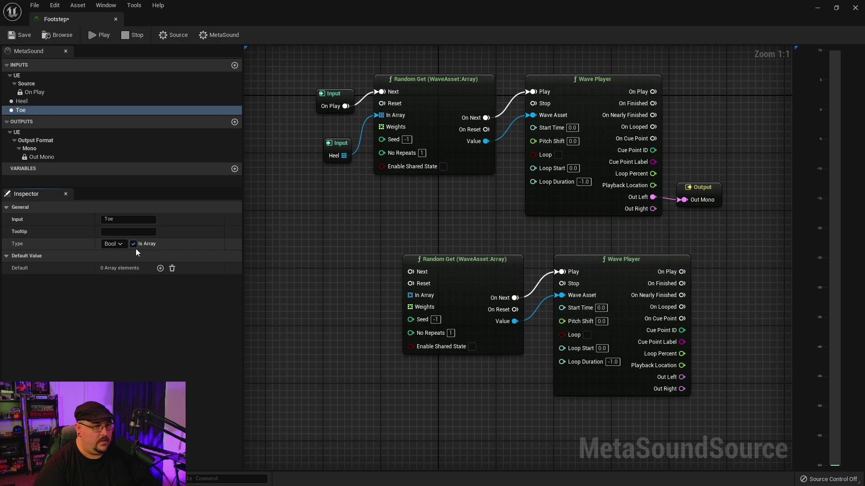
click(119, 245)
scroll(145, 315, down, 5)
click(144, 374)
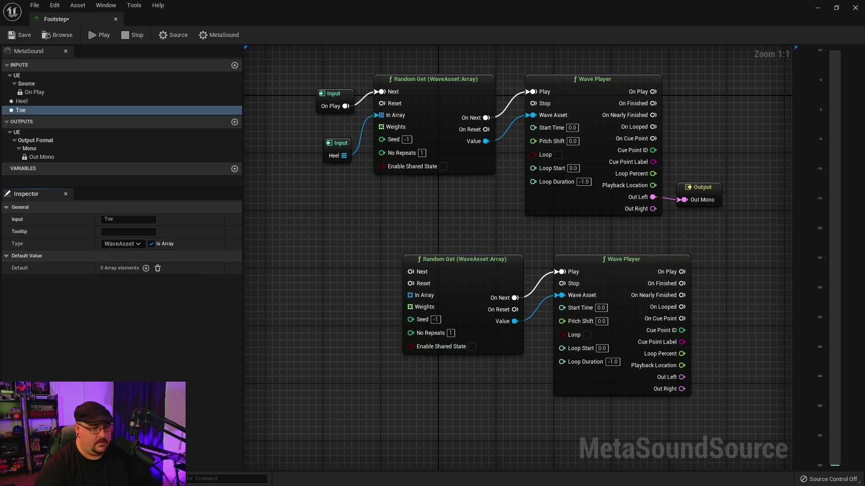
key(ctrl+space)
Fill Toe's default array with Concrete_Boots_Toe_01 through Toe_05.
click(383, 400)
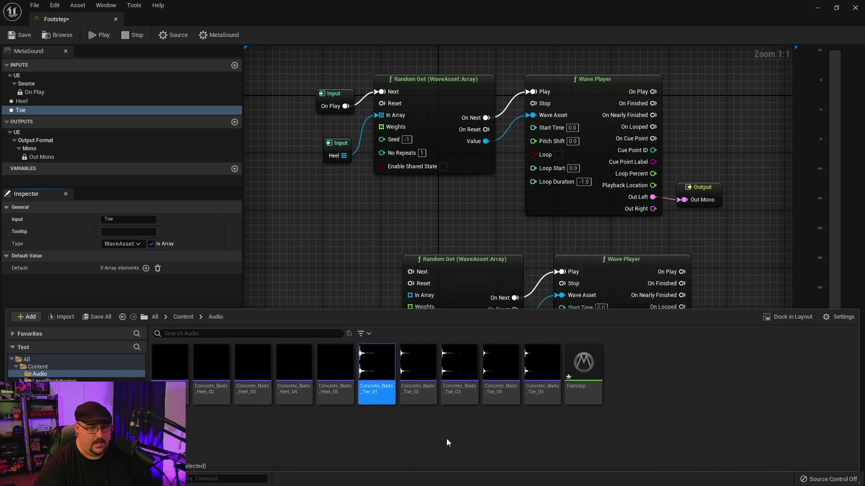
shift+click(542, 396)
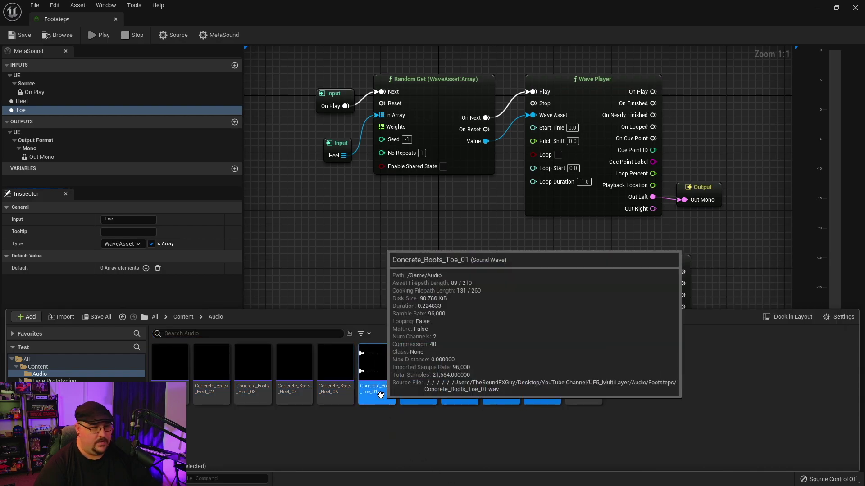
drag(381, 396, 134, 275)
click(284, 231)
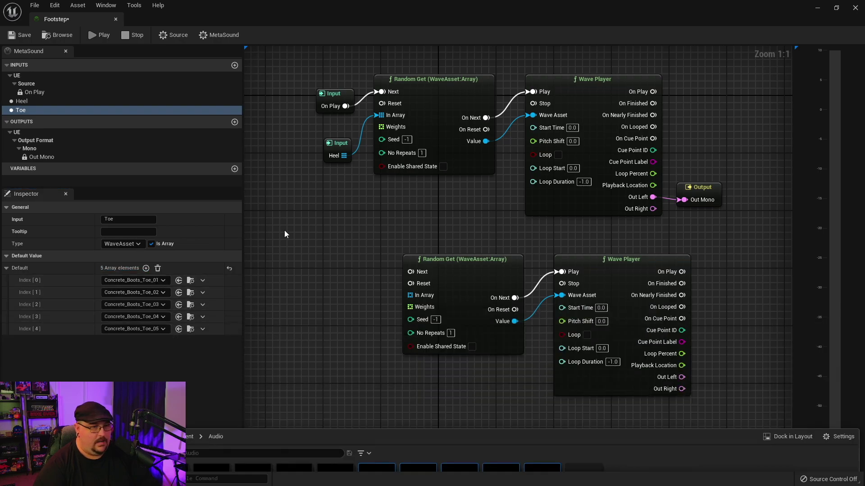
Place a Get Toe input node in the graph from the Inputs category.
right_drag(317, 321, 368, 290)
right_click(368, 290)
click(373, 341)
click(387, 369)
Wire the Toe array into the lower Random Get and trigger it from On Play.
drag(388, 308, 468, 285)
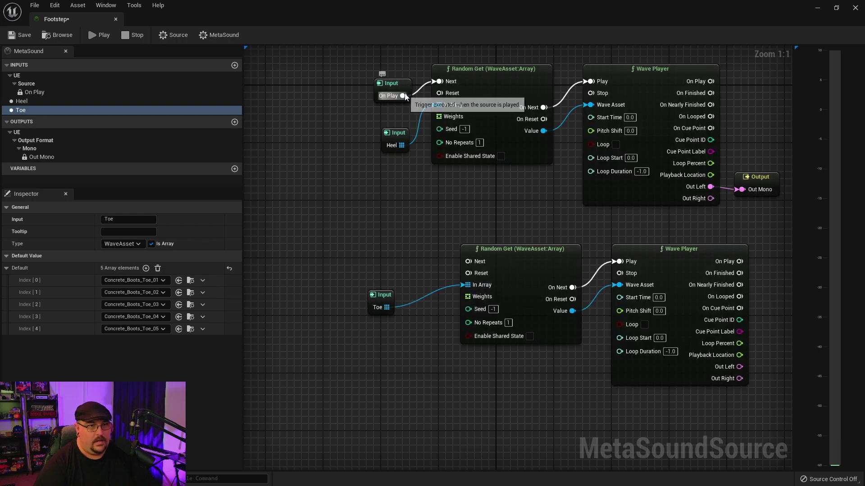
drag(403, 96, 469, 261)
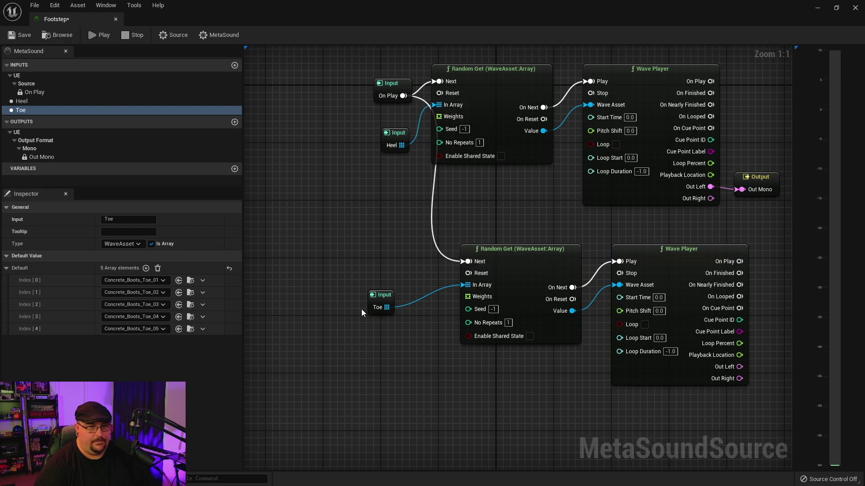
drag(380, 297, 394, 280)
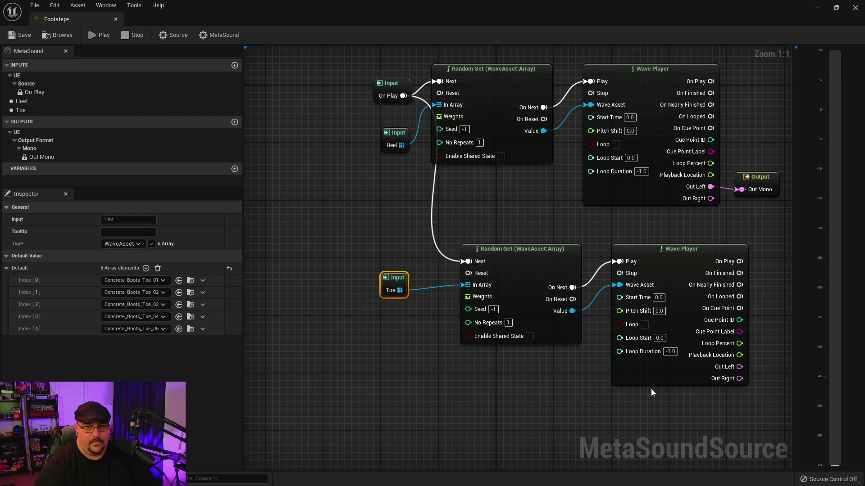
Add a Mono Mixer (2) node to the right of the Wave Players.
right_drag(647, 387, 515, 367)
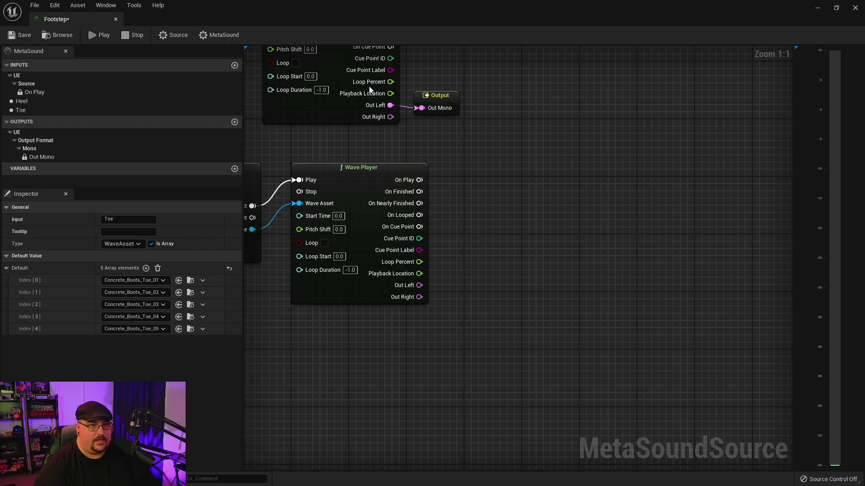
right_click(479, 262)
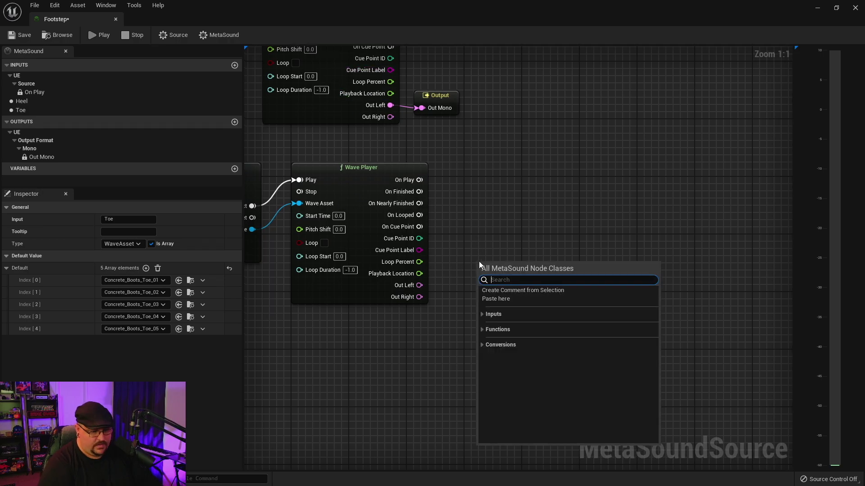
text(mix)
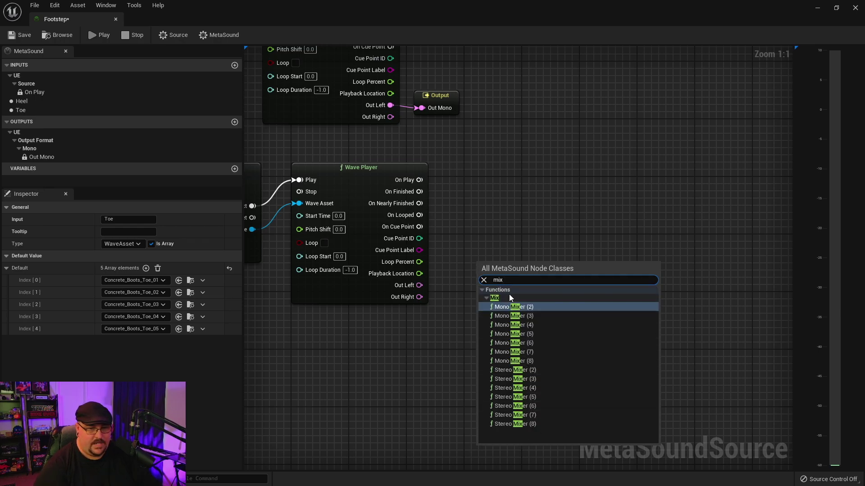
click(513, 306)
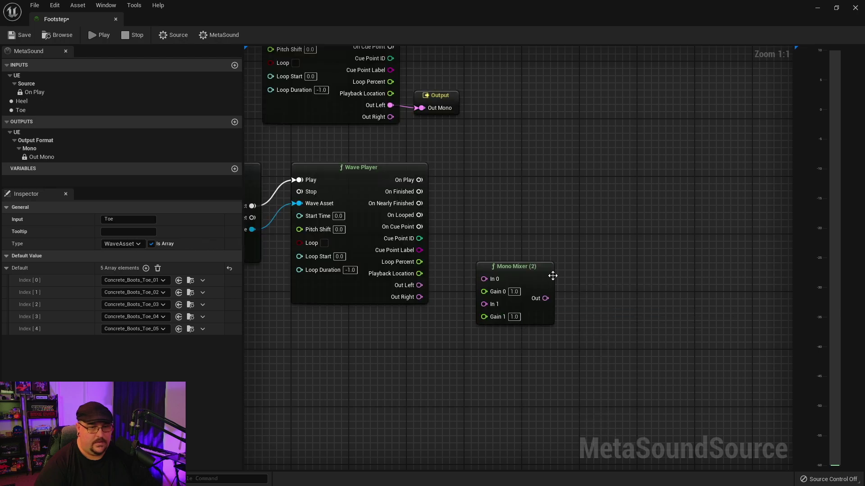
Route both Wave Players' Out Left into the mixer, and the mixer Out into Out Mono.
right_drag(439, 187, 476, 226)
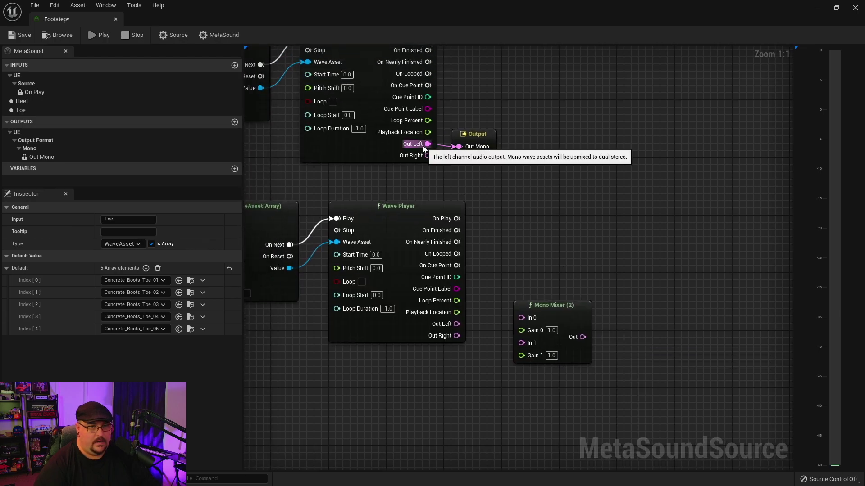
drag(434, 147, 521, 318)
drag(457, 324, 523, 344)
drag(483, 138, 678, 304)
drag(583, 336, 653, 314)
Arrange the mixer and Output nodes, then save and play the MetaSound.
click(555, 306)
drag(585, 314, 580, 173)
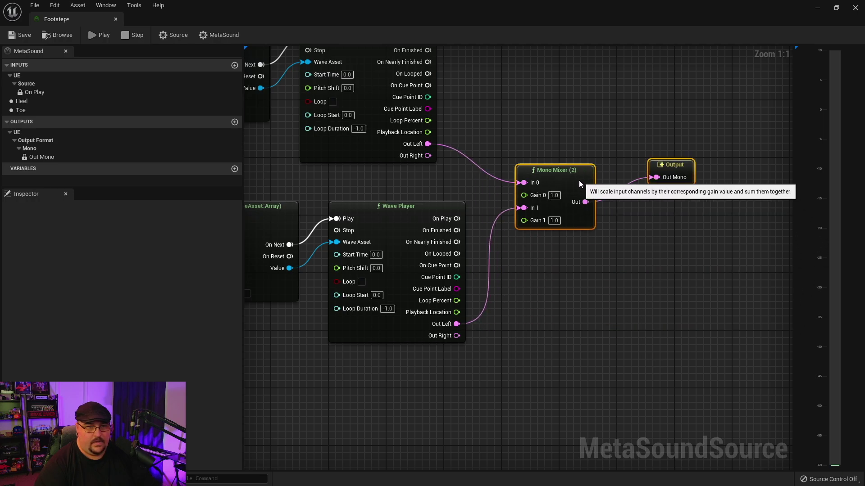
click(668, 173)
drag(668, 173, 636, 191)
click(29, 38)
click(101, 37)
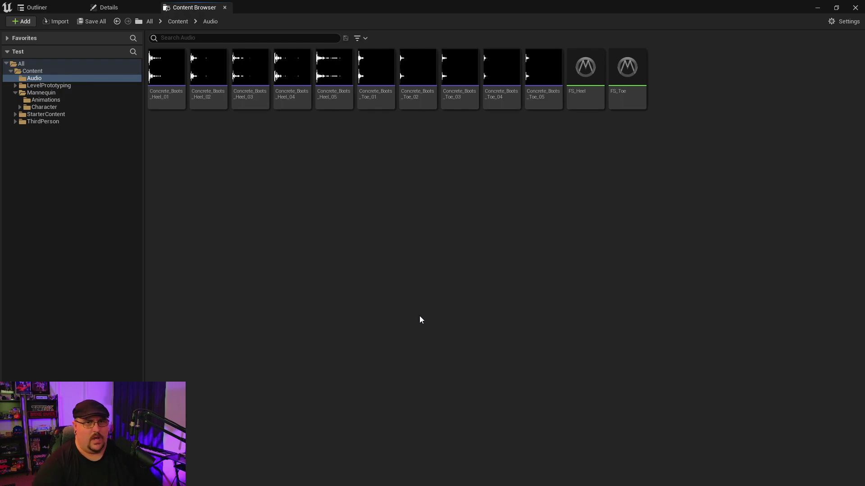
Compare the FS_Heel and FS_Toe graphs, then restore the full-screen Content Browser.
click(579, 95)
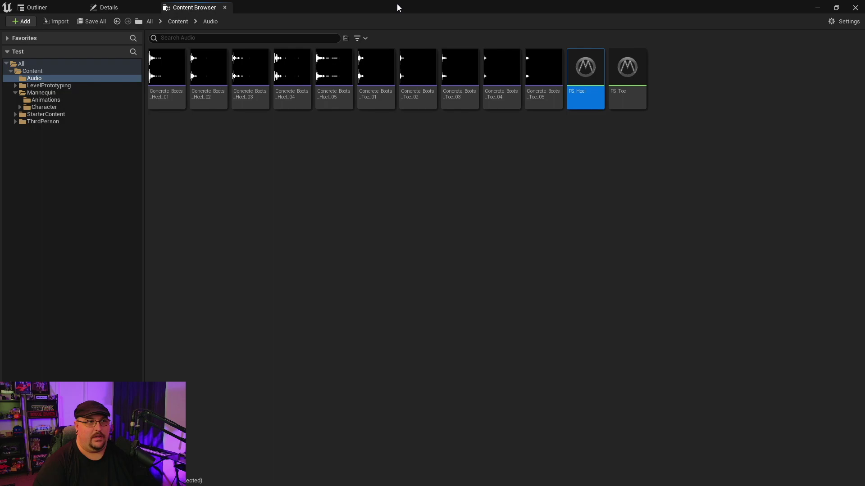
drag(397, 4, 864, 180)
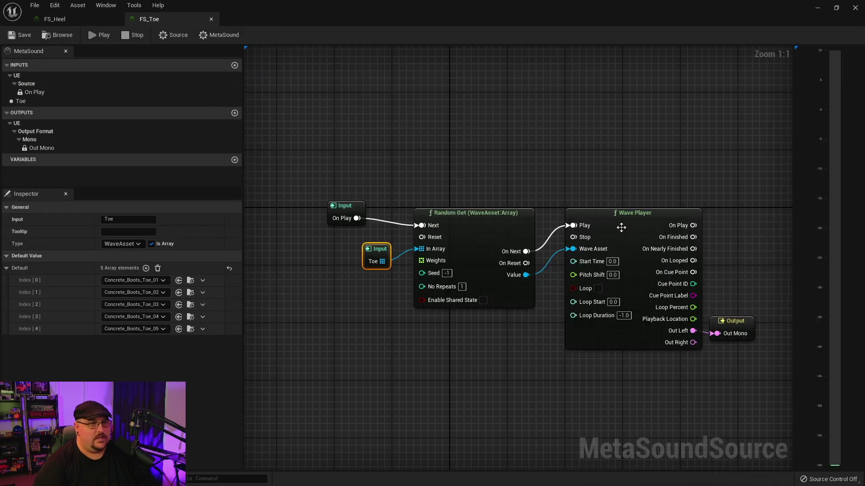
right_drag(608, 171, 568, 152)
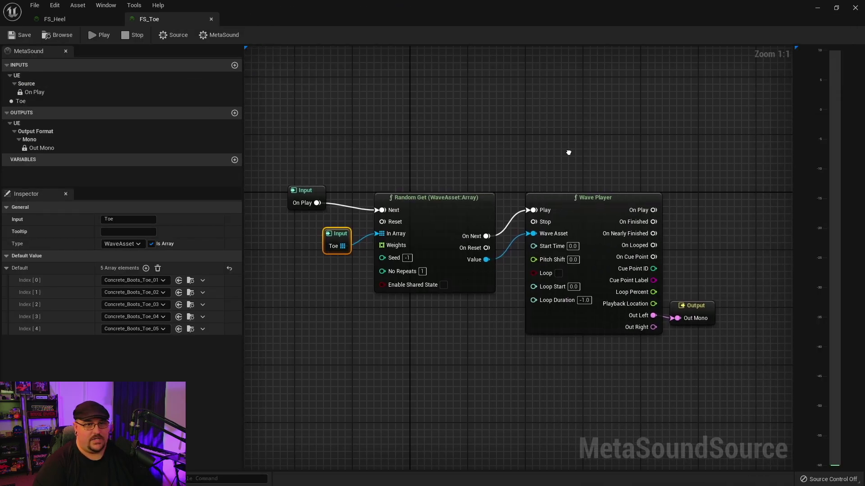
click(105, 19)
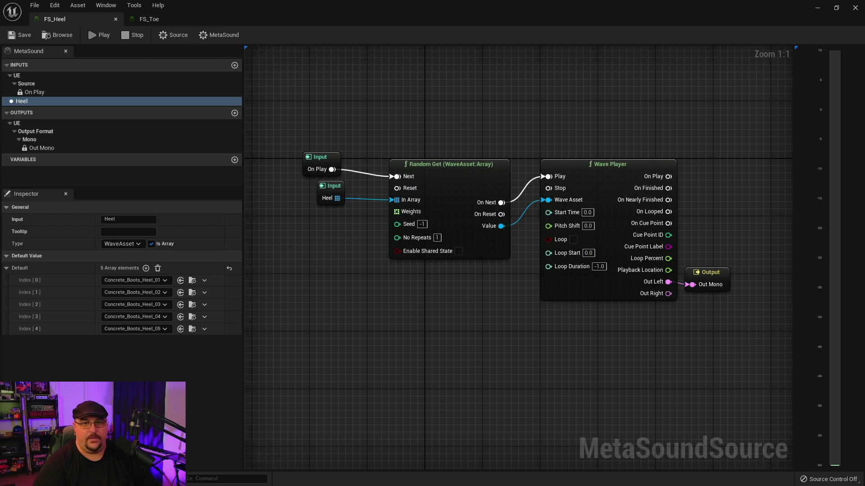
drag(858, 204, 342, 1)
Create a new MetaSound Source named Footsteps in the Audio folder.
right_click(685, 93)
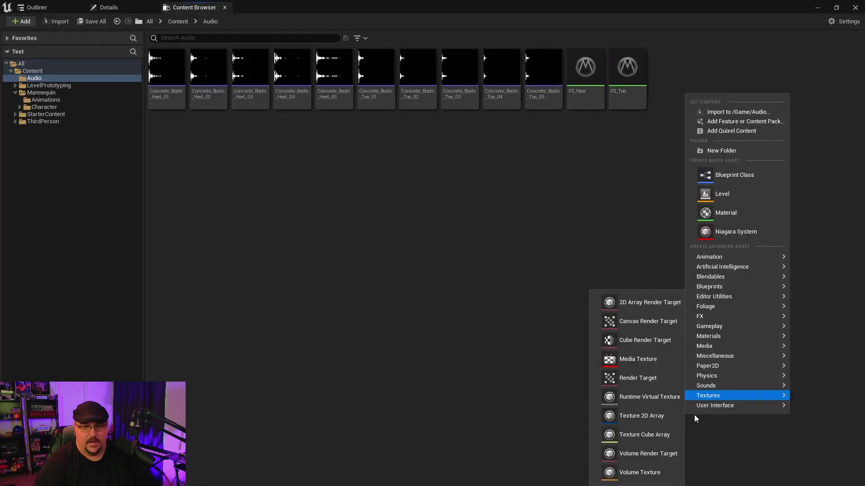
mouse_move(717, 386)
click(631, 340)
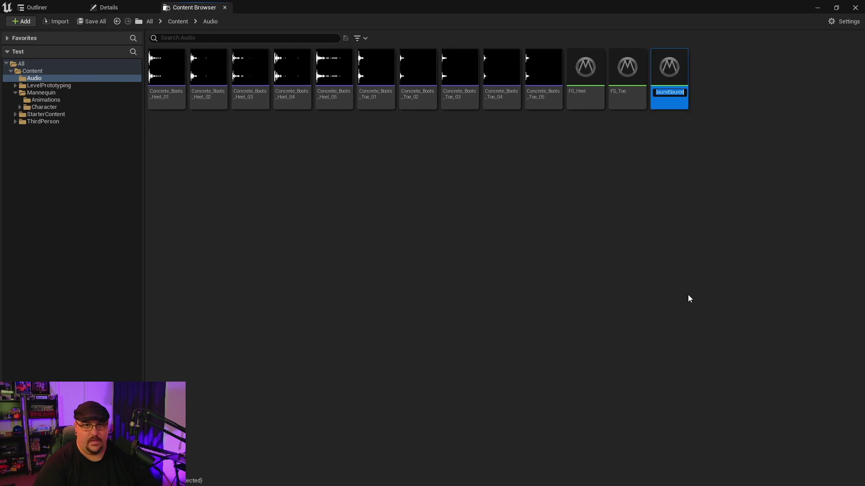
text(Foot)
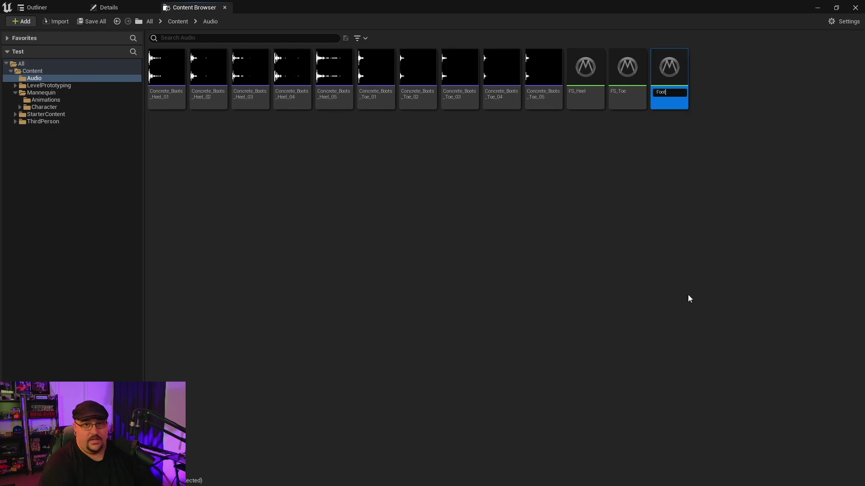
text(steps)
key(Return)
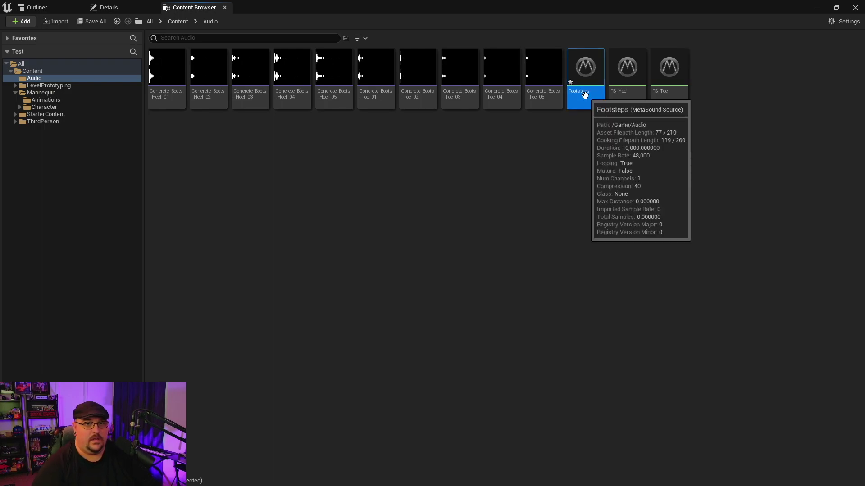
Open Footsteps, pan its graph, and float the editor as a separate window.
double_click(581, 74)
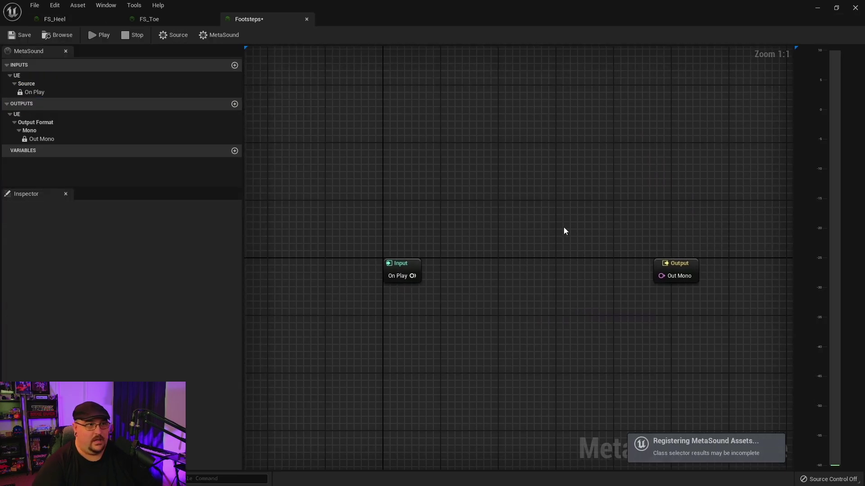
right_drag(496, 235, 443, 158)
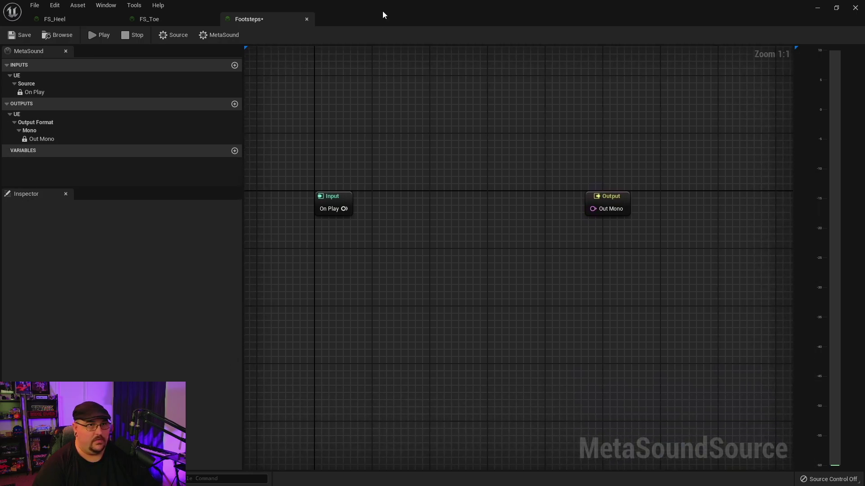
drag(382, 15, 362, 176)
Enlarge the Footsteps editor to full screen and drag the FS_Heel and FS_Toe references into the graph.
double_click(496, 9)
click(797, 99)
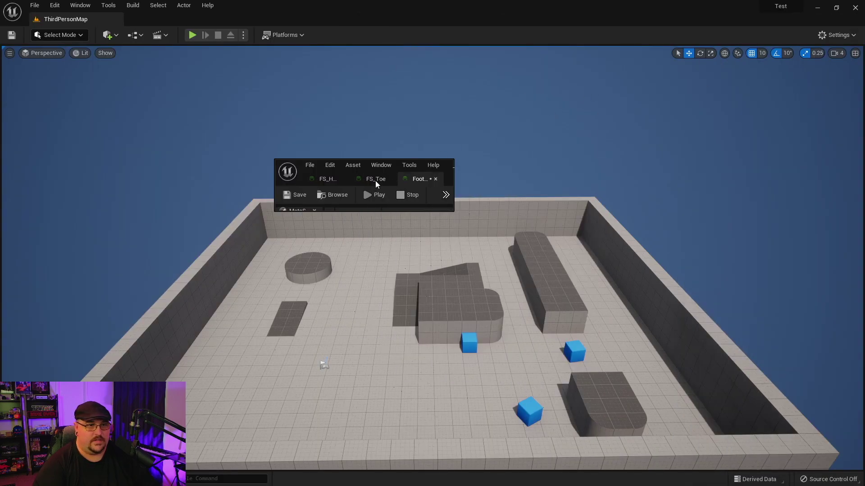
drag(447, 211, 452, 350)
drag(454, 279, 678, 270)
click(652, 166)
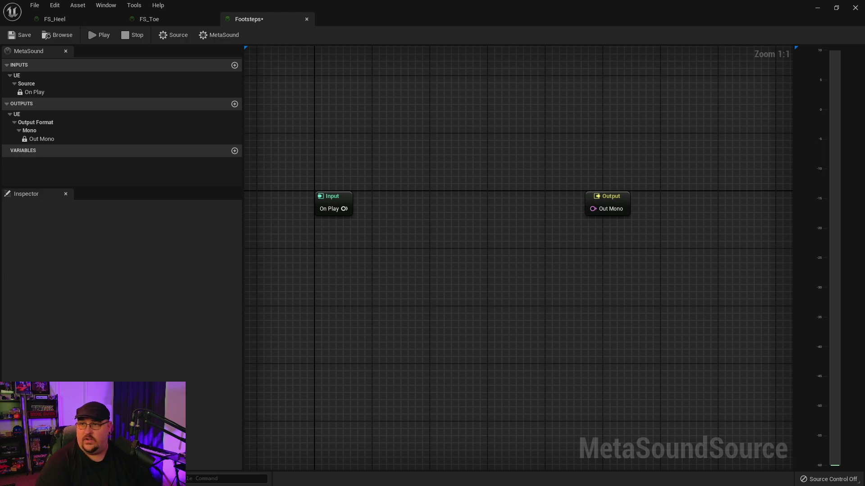
drag(538, 245, 435, 220)
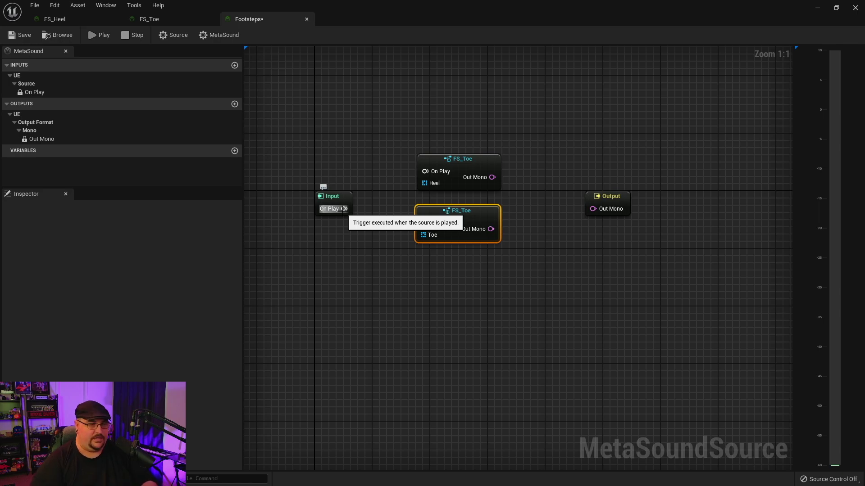
Trigger both footstep nodes from On Play and add a Mono Mixer (2) node.
drag(343, 209, 424, 171)
drag(344, 209, 423, 223)
right_click(552, 273)
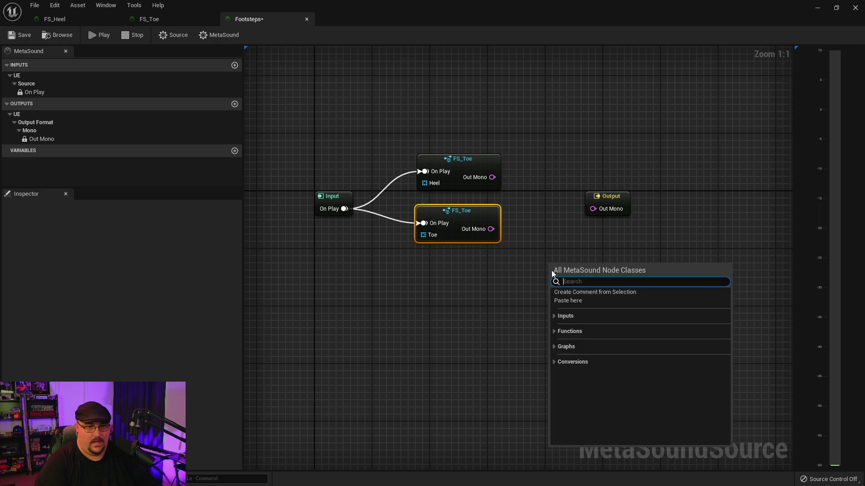
text(mix)
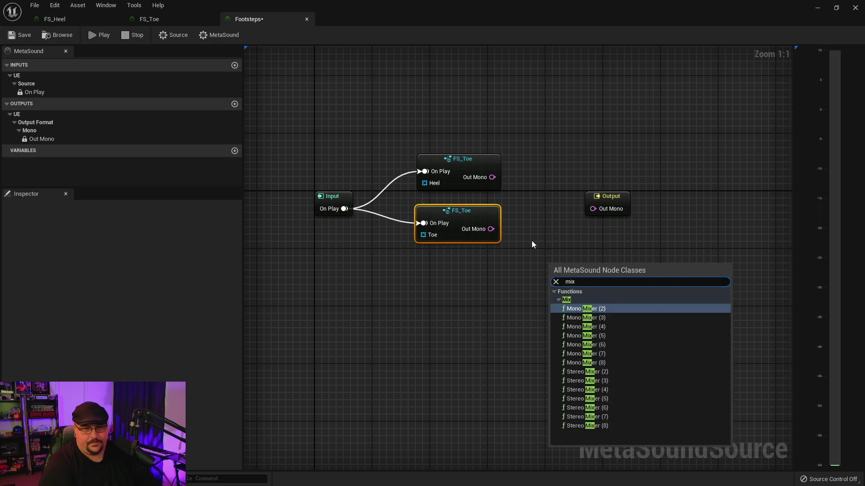
key(Return)
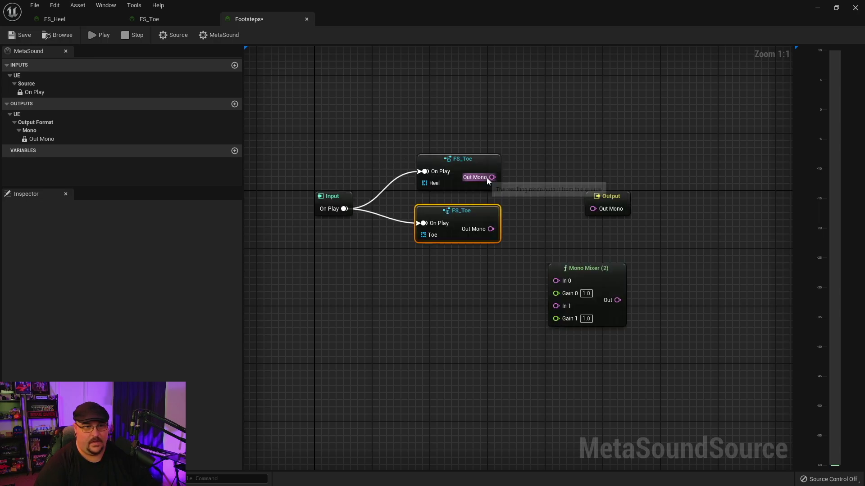
Feed the Heel and Toe outputs into mixer In 0 and In 1, and the mixer Out into Output.
drag(492, 177, 556, 281)
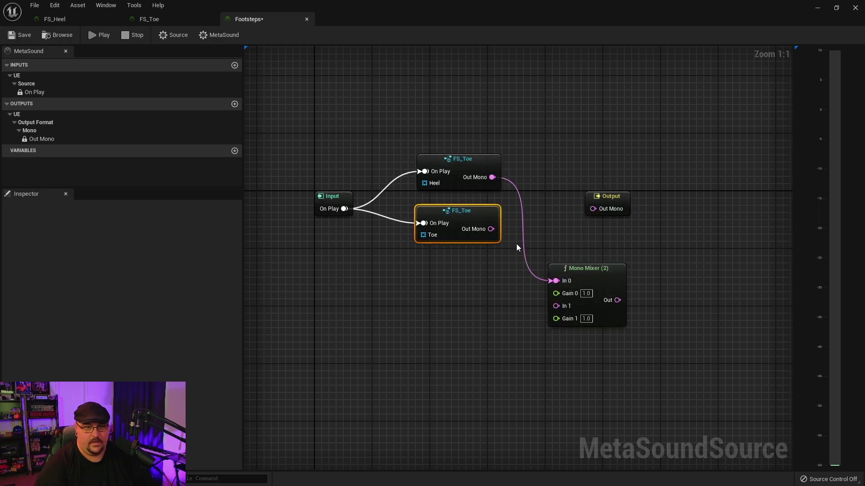
drag(491, 229, 555, 306)
drag(585, 270, 555, 179)
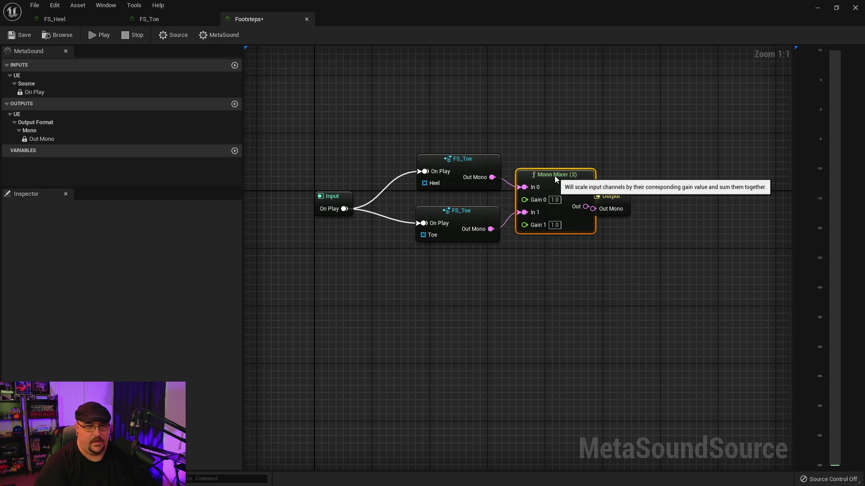
drag(619, 202, 666, 201)
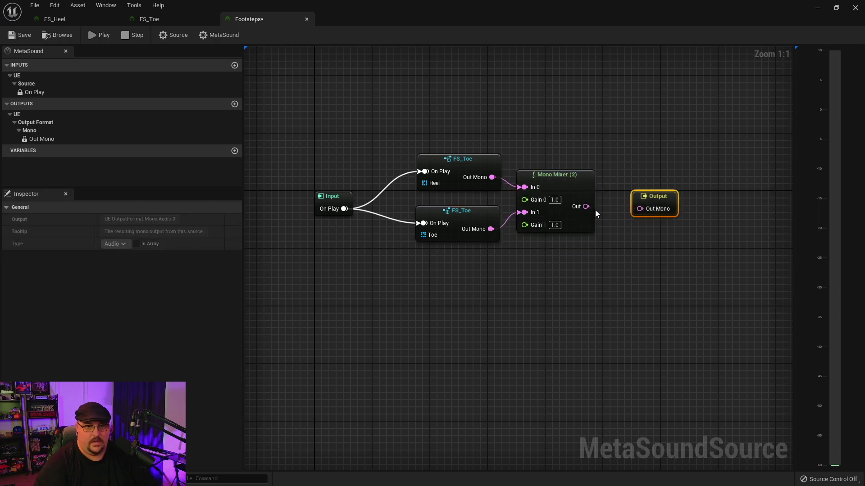
drag(586, 206, 640, 208)
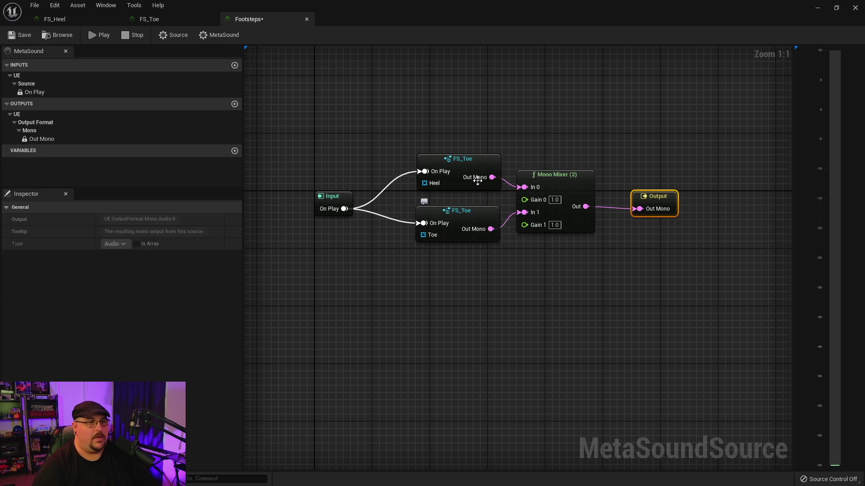
click(96, 20)
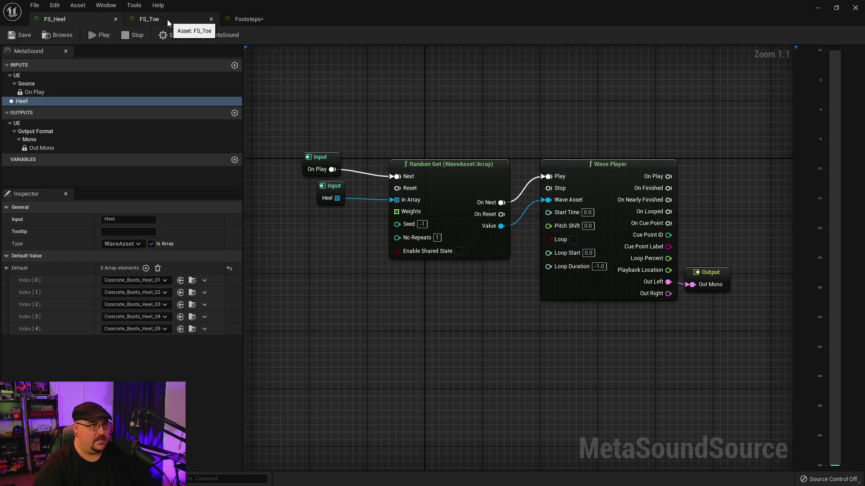
click(167, 20)
click(82, 18)
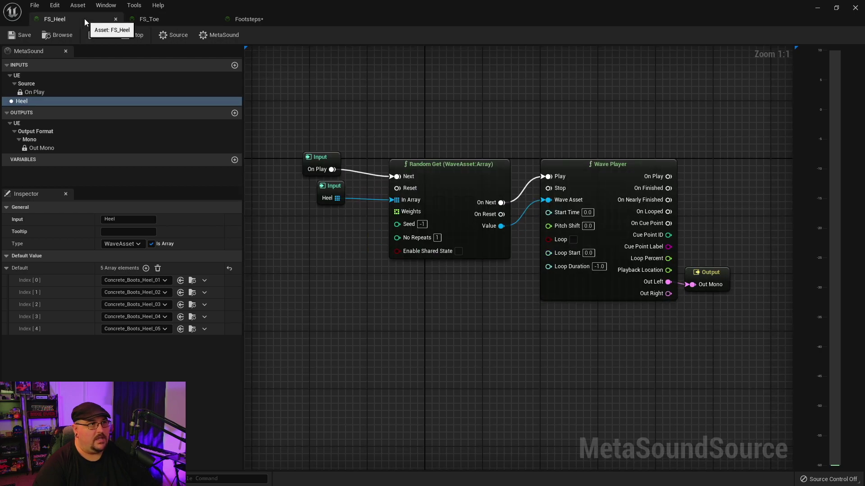
click(239, 21)
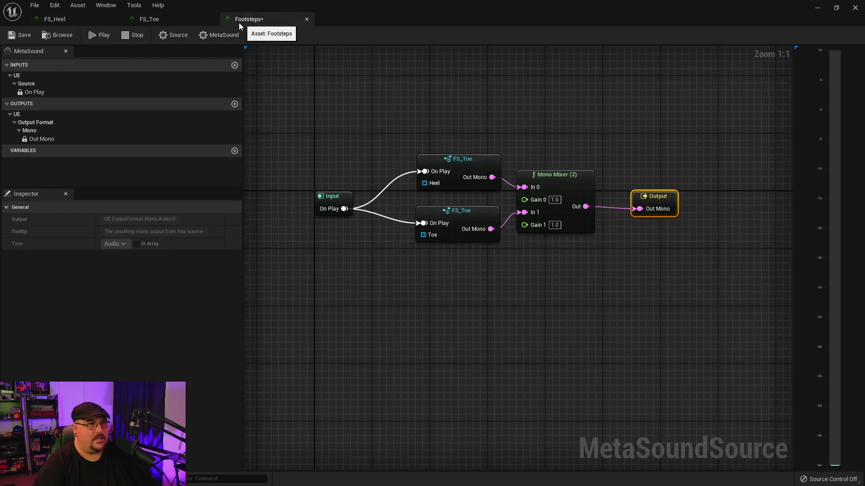
click(152, 19)
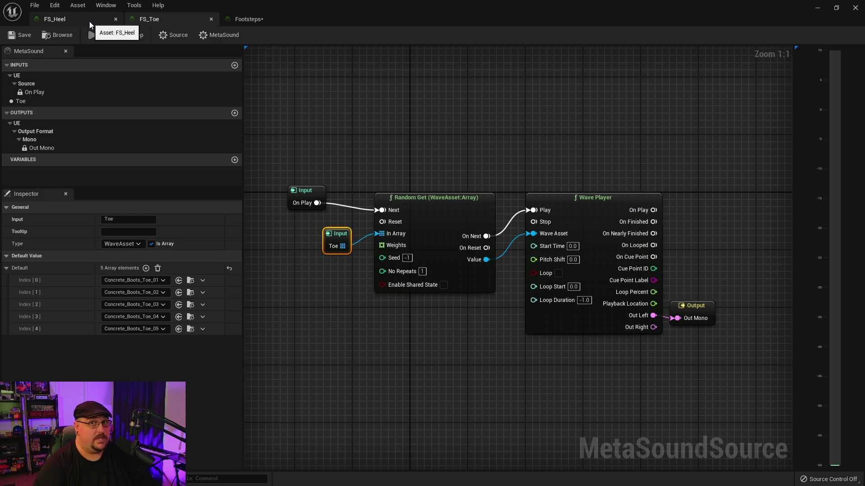
click(174, 37)
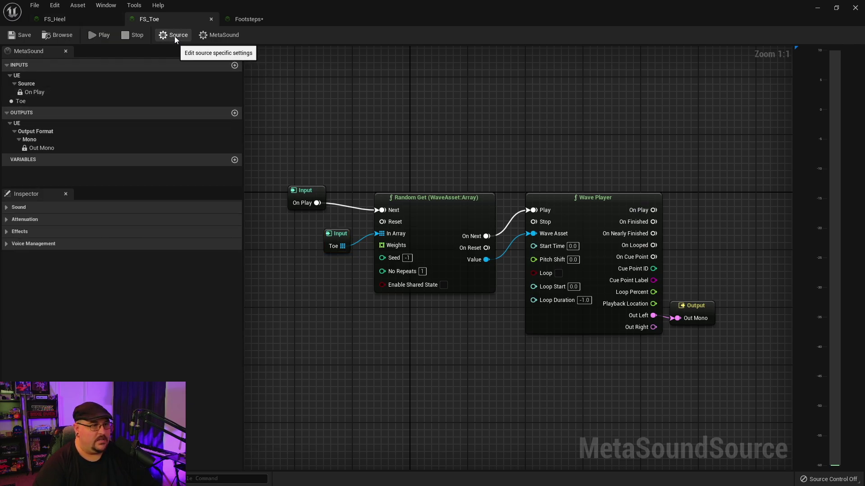
click(7, 231)
click(8, 208)
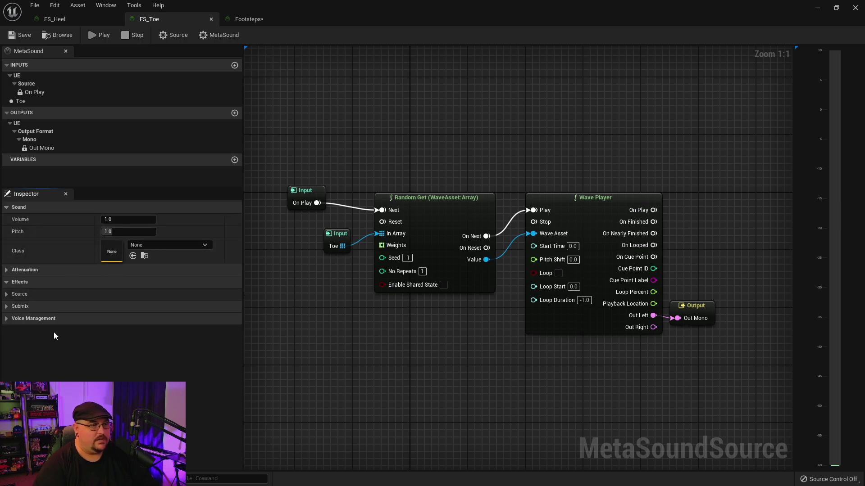
click(86, 22)
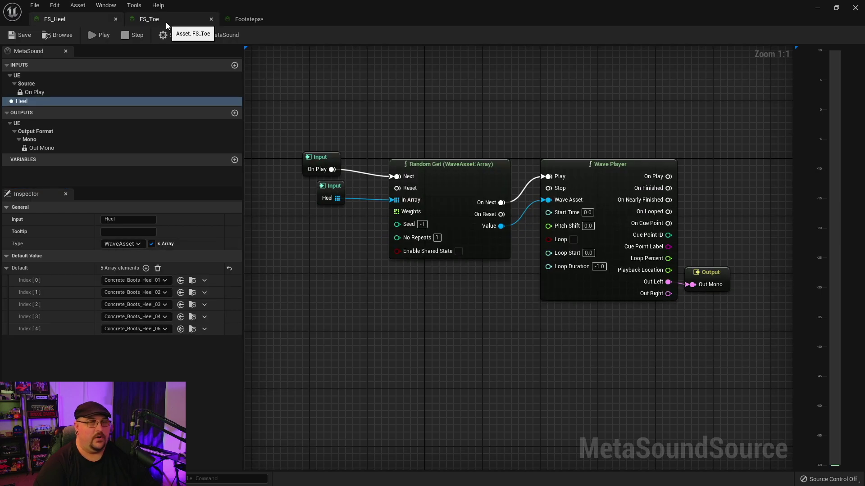
click(248, 20)
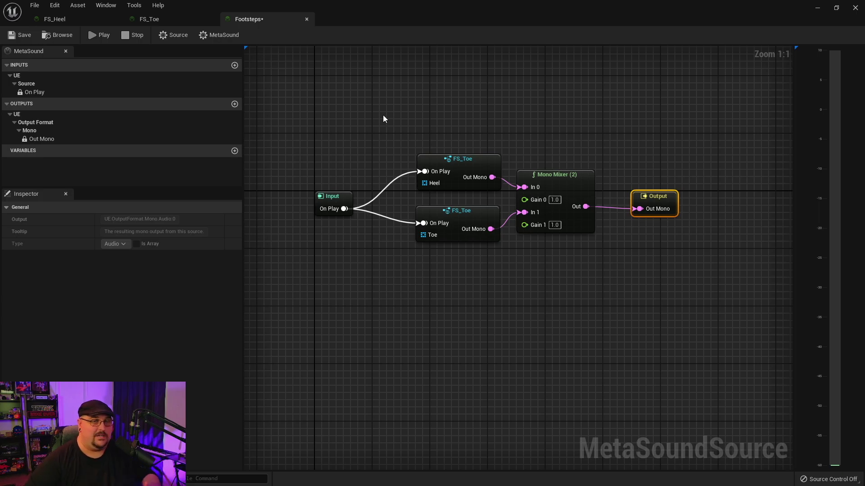
Preview the Footsteps MetaSound mix.
click(96, 33)
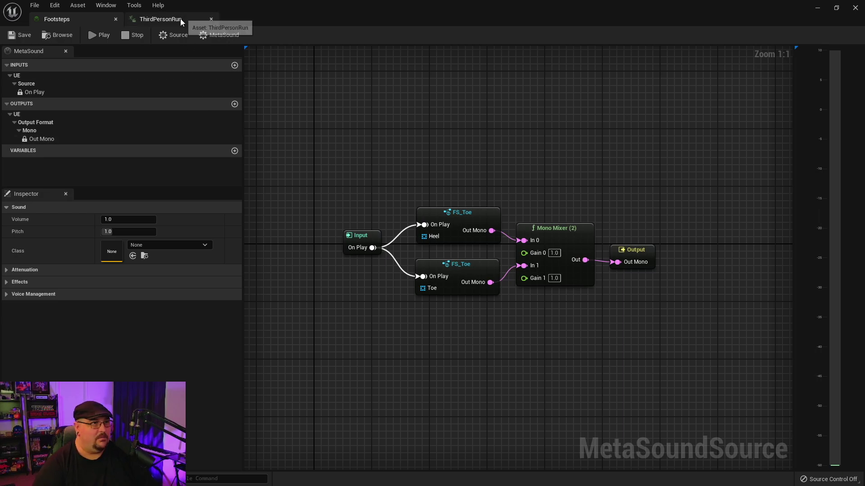
Add two Play Sound notifies at two points in the ThirdPersonRun cycle.
click(163, 20)
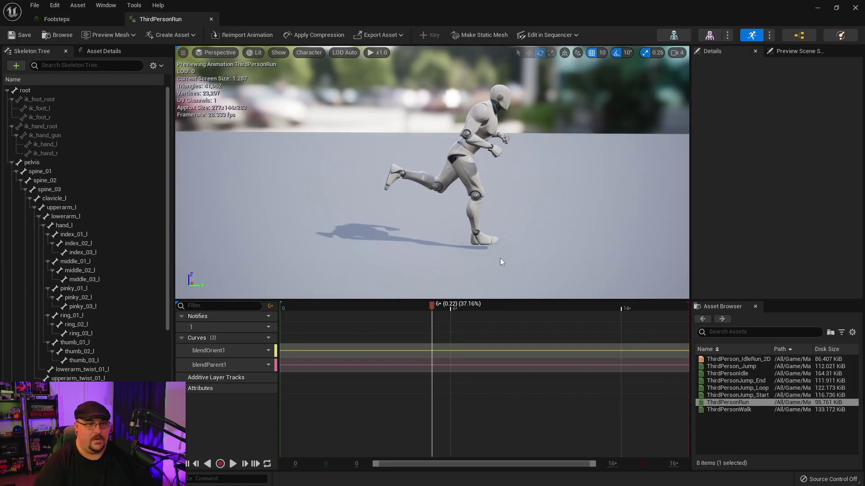
right_click(431, 326)
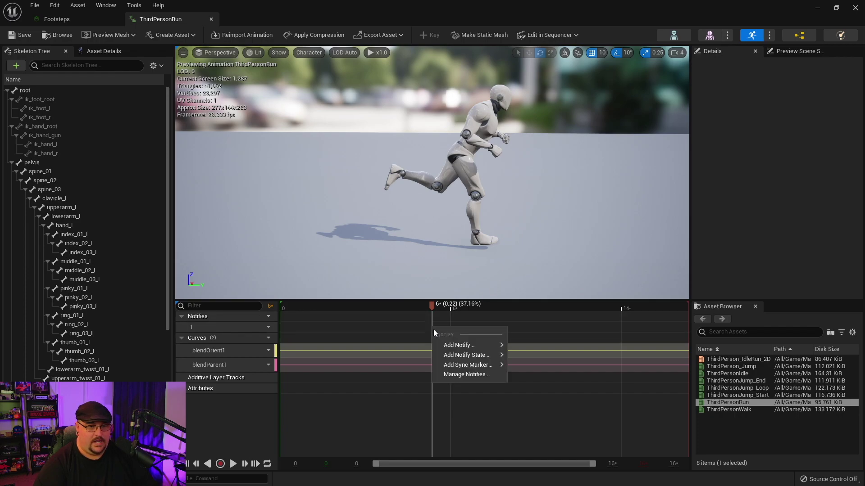
mouse_move(474, 345)
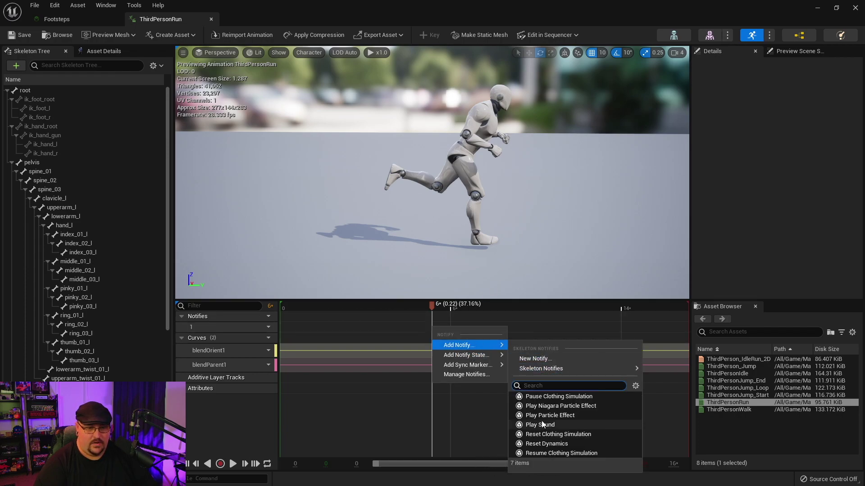
click(542, 424)
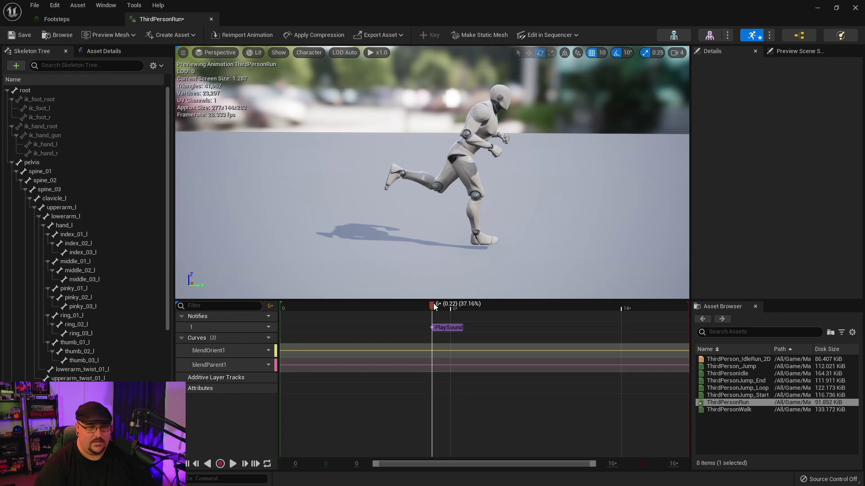
drag(507, 309, 655, 306)
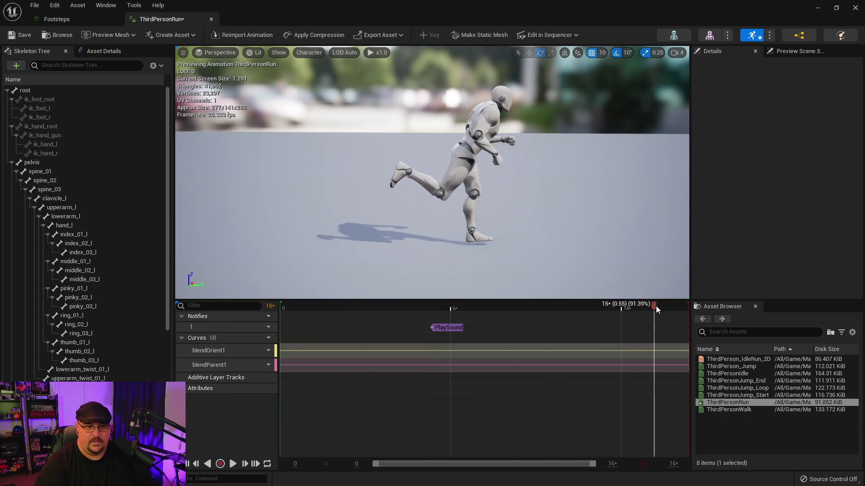
right_click(654, 328)
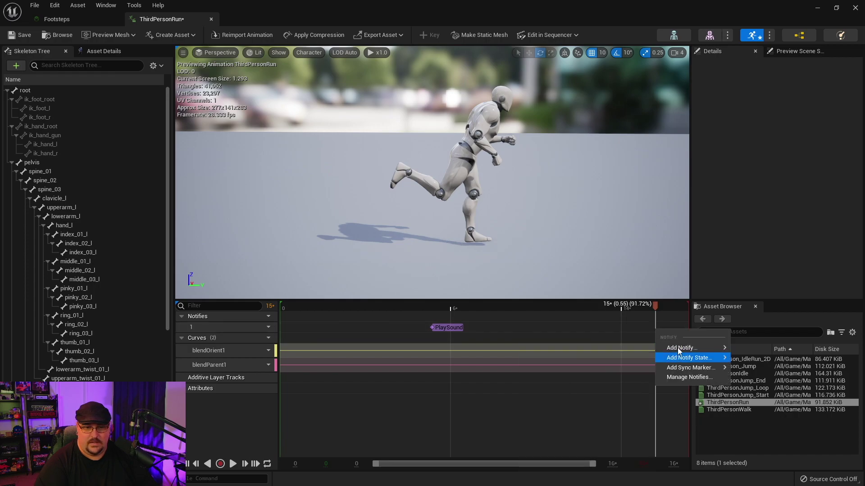
mouse_move(677, 348)
click(575, 428)
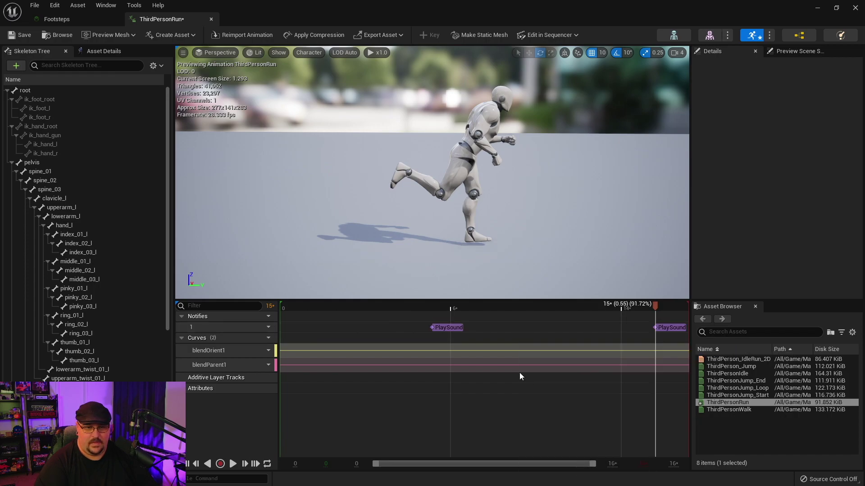
Set the Sound of both PlaySound notifies to the Footsteps MetaSound.
click(451, 328)
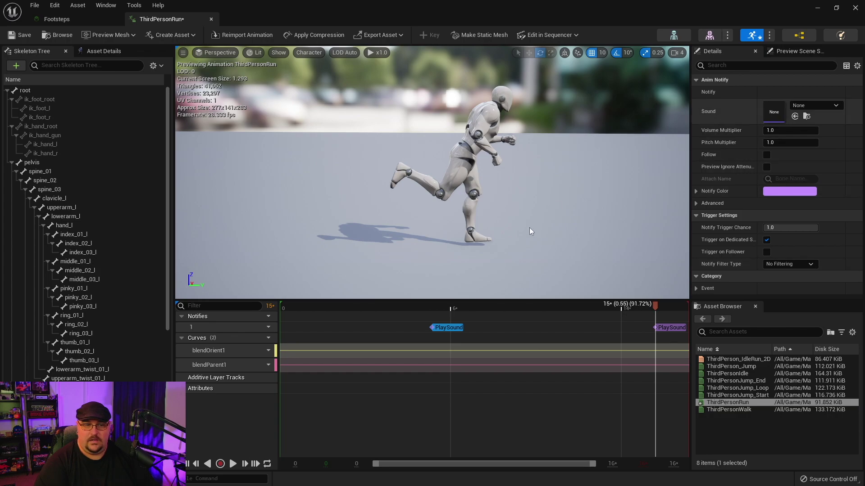
click(809, 104)
text(f)
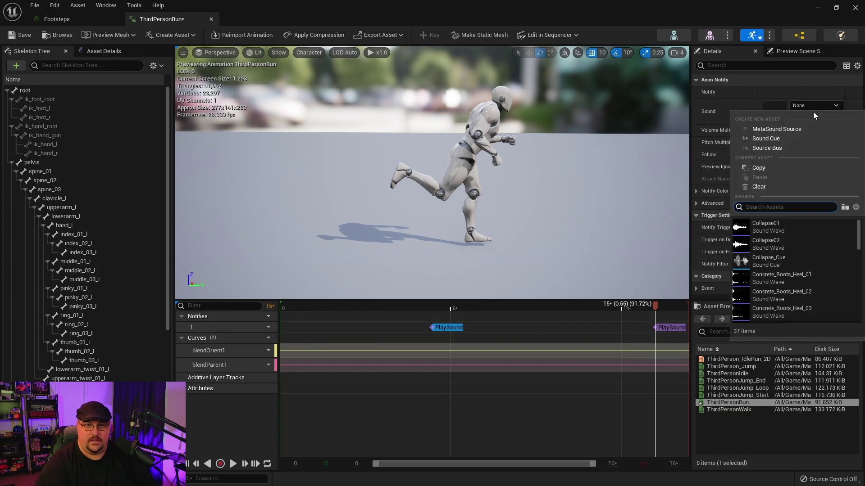
text(oot)
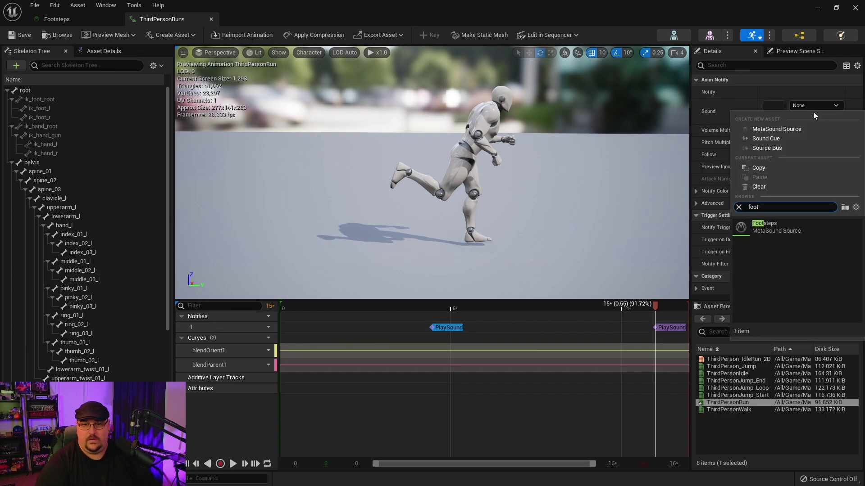
click(780, 222)
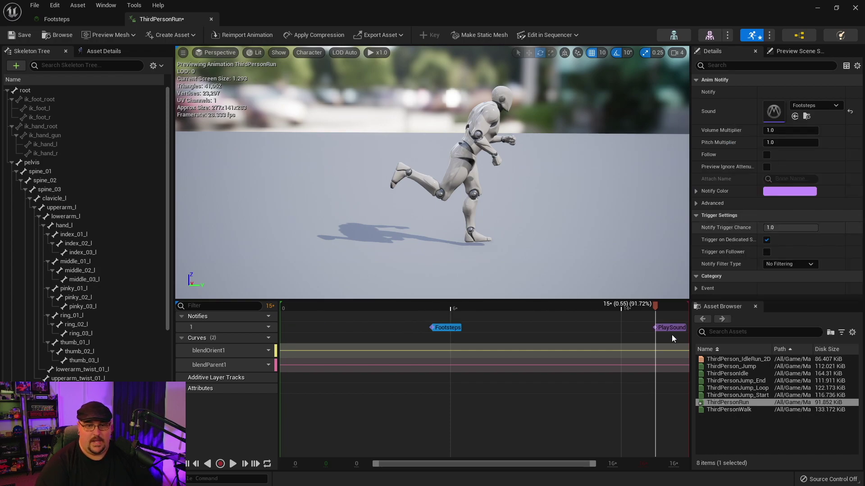
click(671, 328)
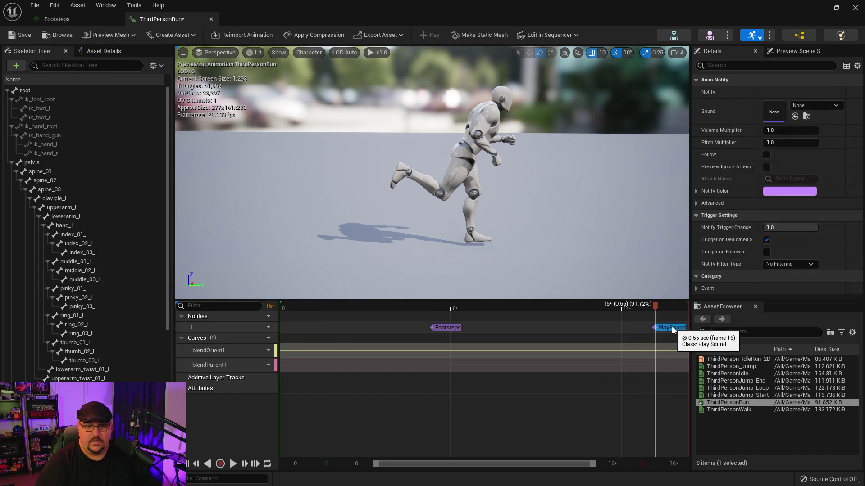
click(806, 108)
text(foot)
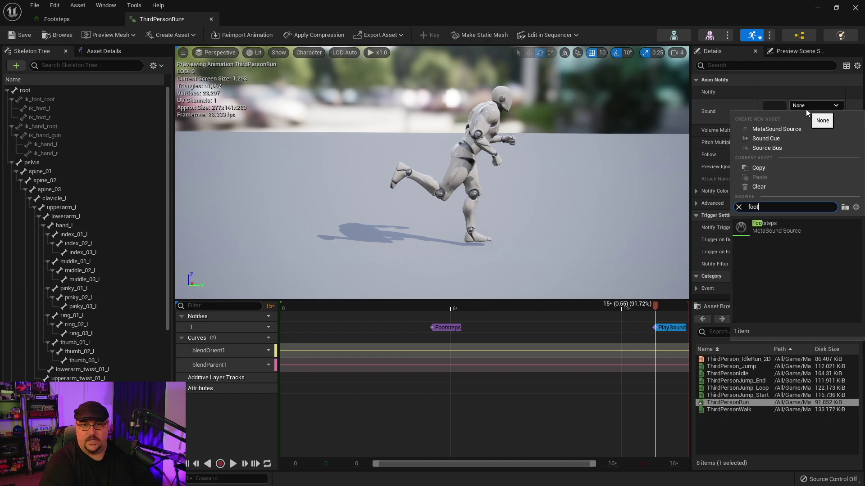
click(768, 226)
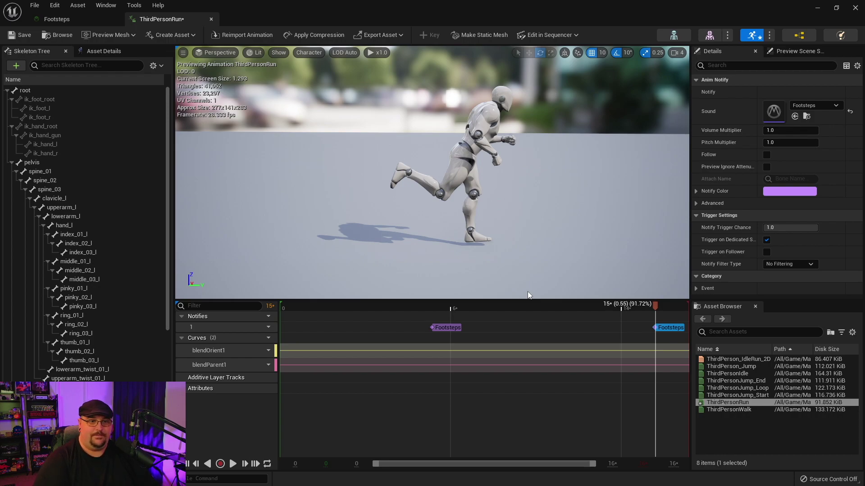
Play and pause the ThirdPersonRun preview, then save the animation.
click(233, 464)
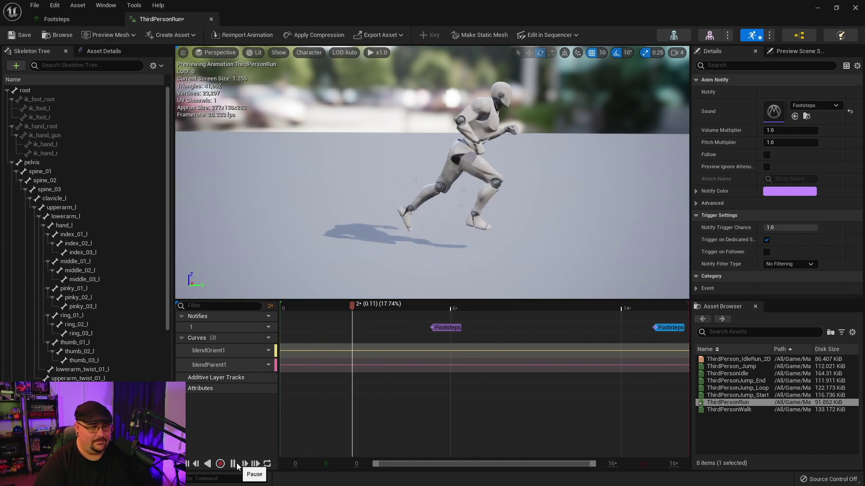
click(233, 464)
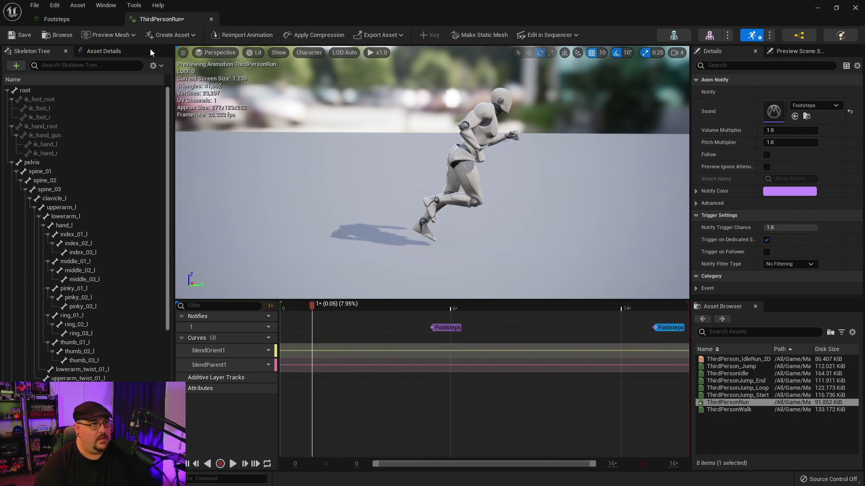
click(22, 37)
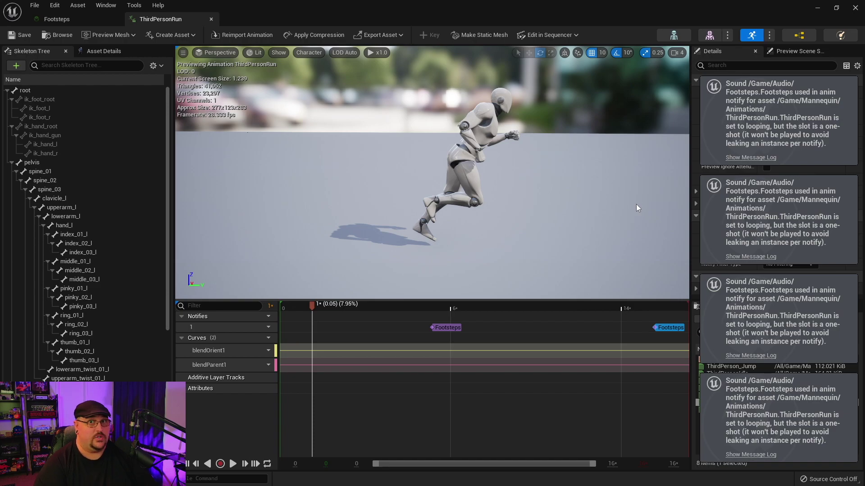
Add the UE.Source.OneShot interface to the Footsteps MetaSound and save it.
click(86, 19)
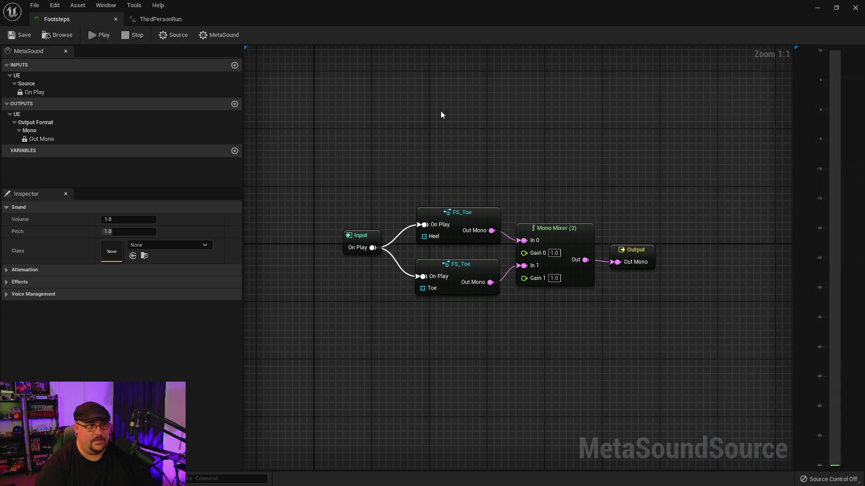
click(231, 36)
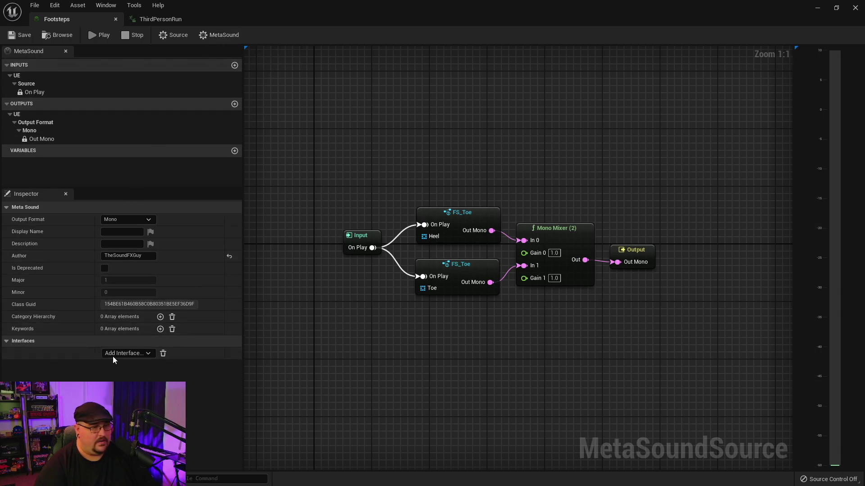
click(148, 357)
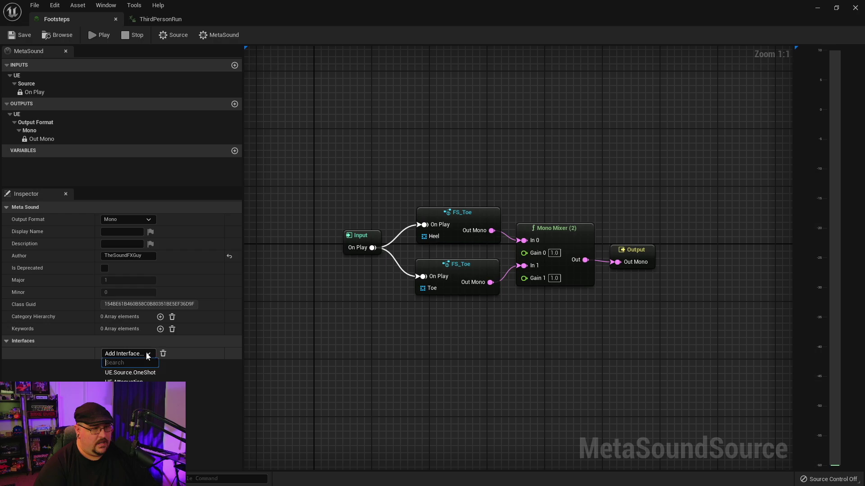
click(131, 374)
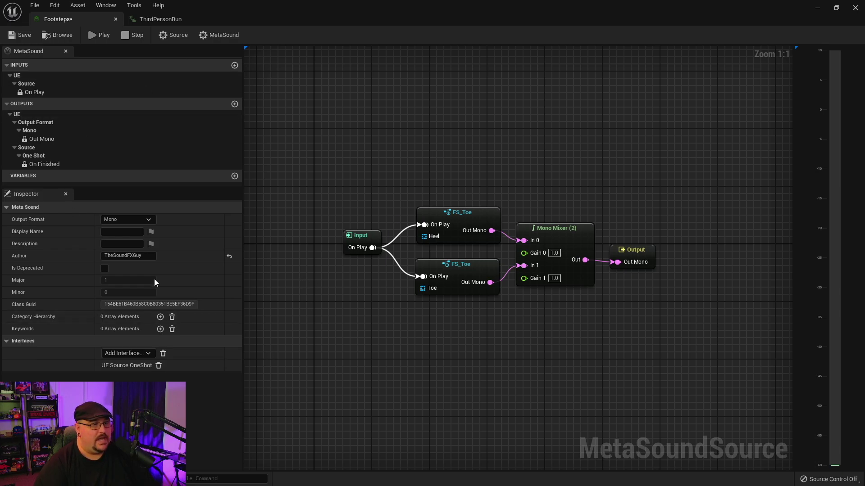
click(24, 36)
Return to ThirdPersonRun and play, then pause, its footstep preview.
click(165, 20)
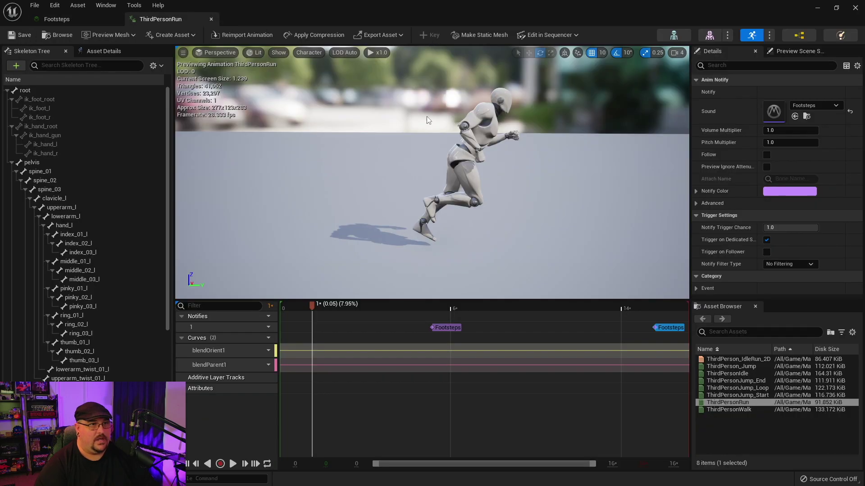
click(232, 465)
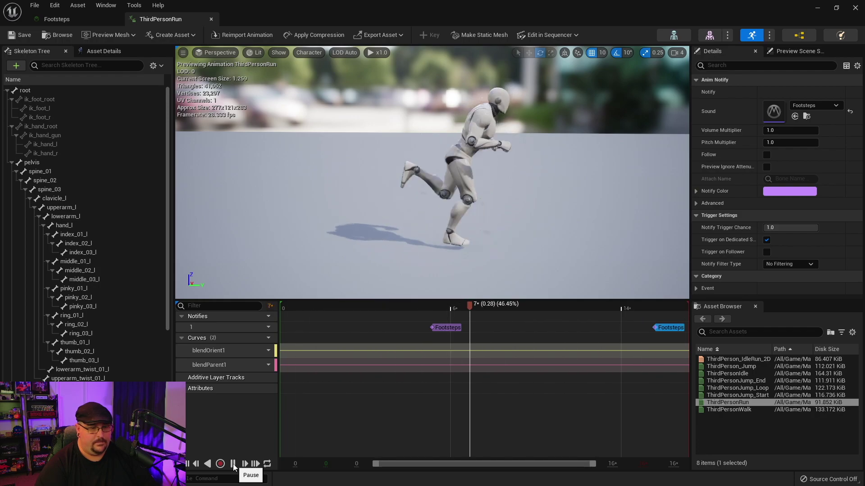
click(233, 464)
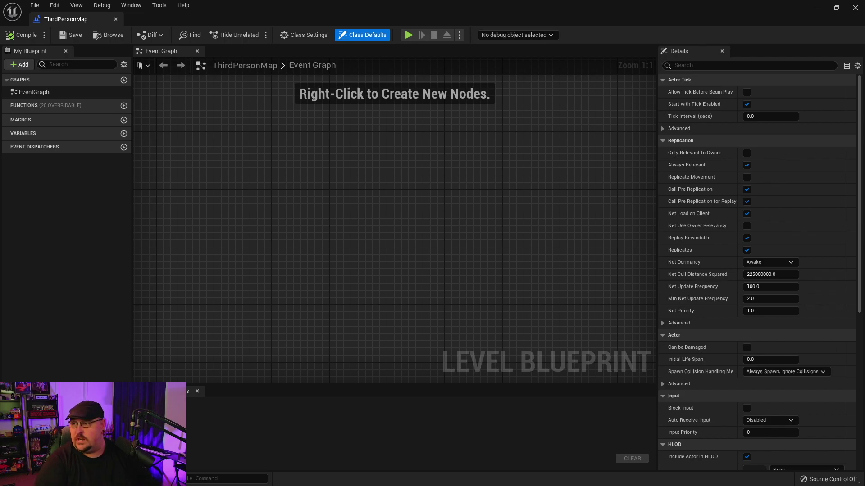
Drop the Footsteps MetaSound into the Event Graph as an Add Audio Component node, briefly searching 'get param' on its return value.
drag(414, 203, 272, 188)
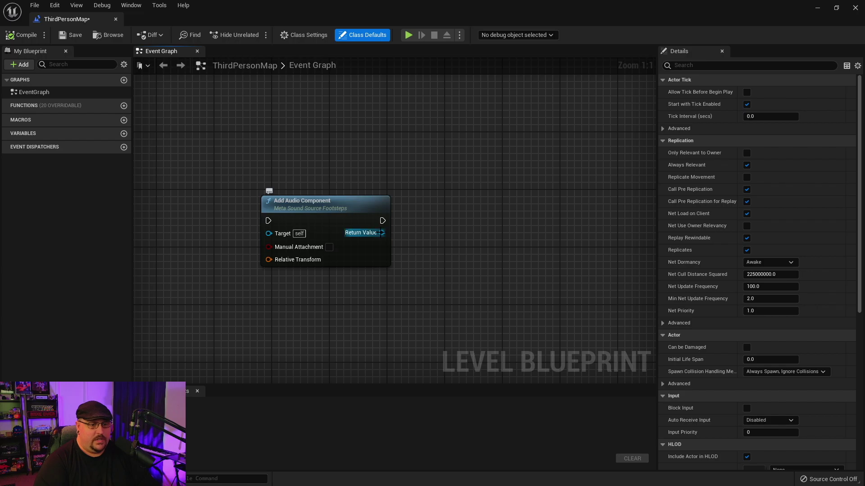
drag(382, 232, 454, 238)
text(ge)
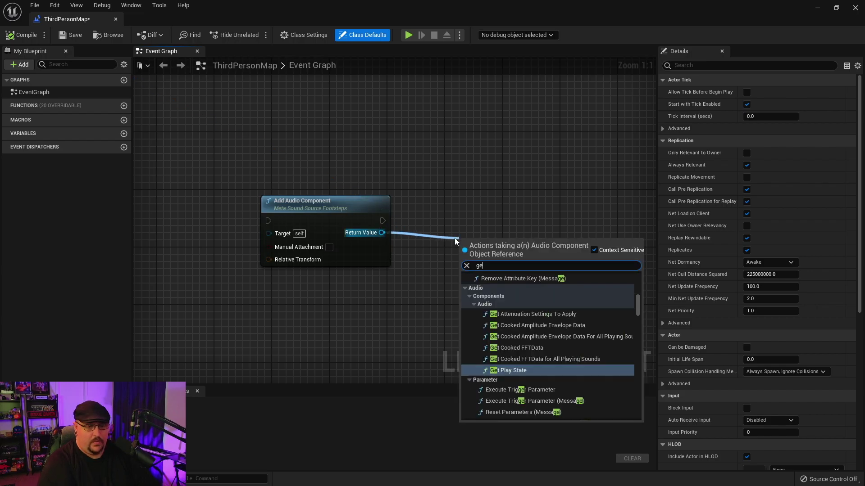
text(t param)
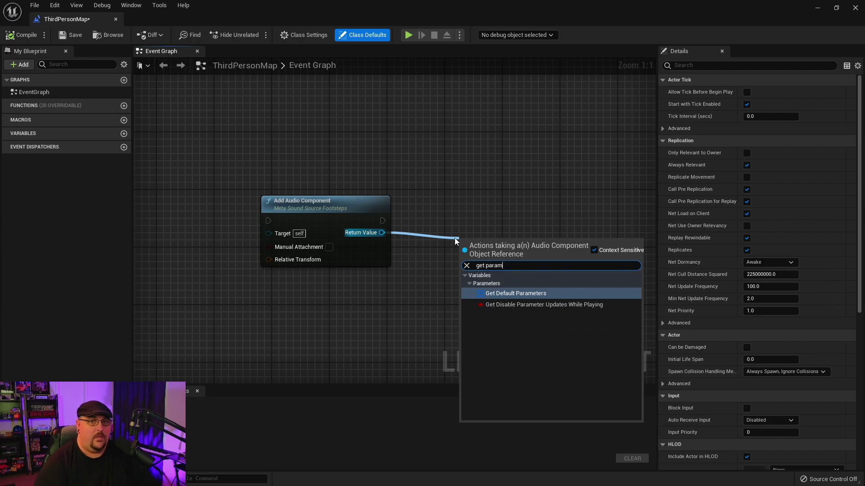
click(455, 204)
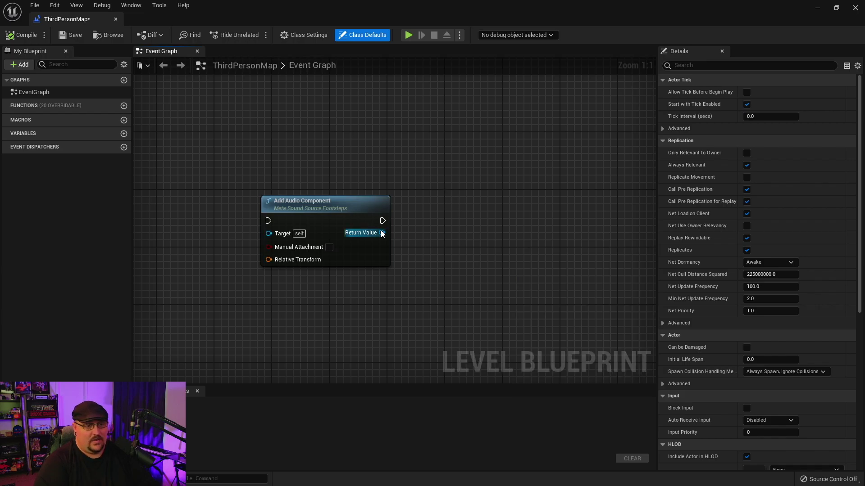
Wire an Execute Trigger Parameter node from the audio component's return value and move it up-left.
drag(382, 232, 452, 242)
text(trigge)
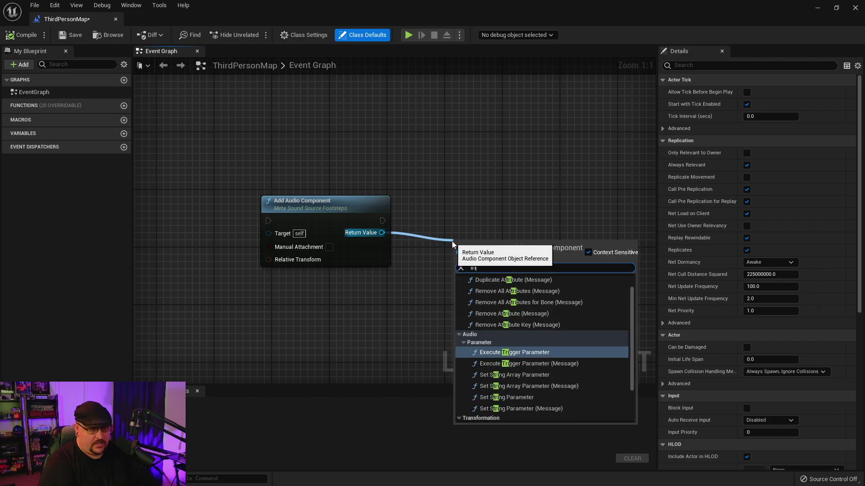
click(498, 296)
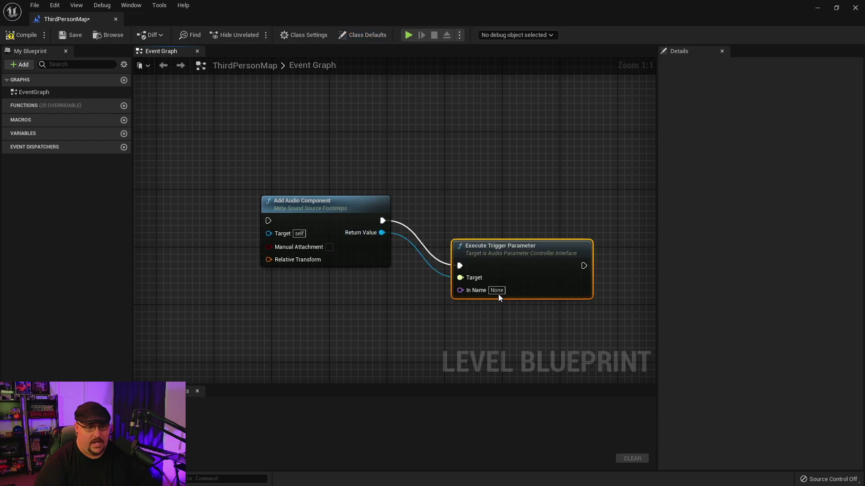
drag(506, 223, 499, 195)
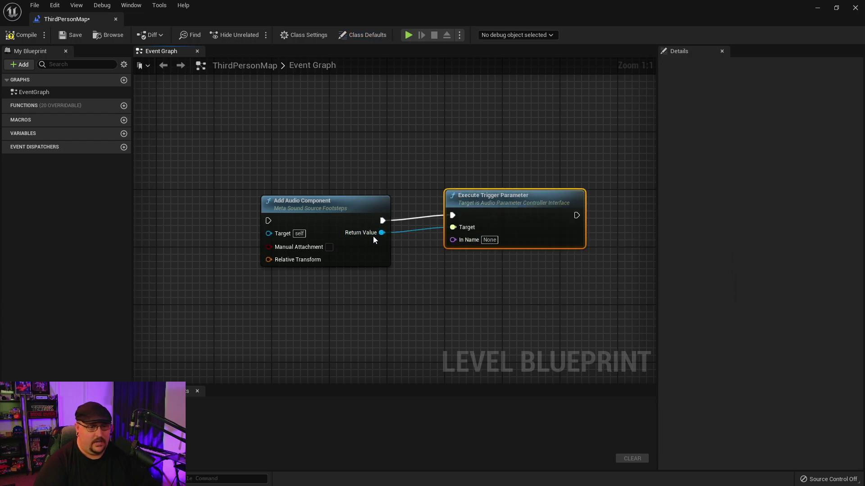
Wire a Set Integer Parameter node from the same return value.
drag(382, 232, 444, 283)
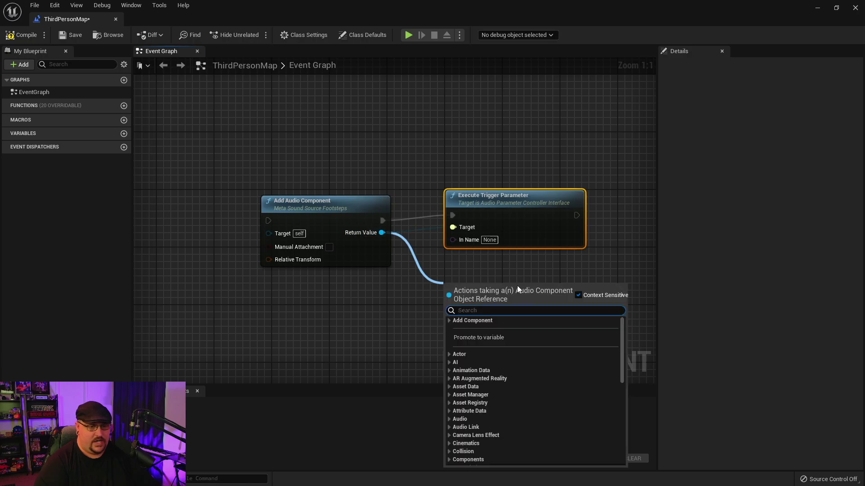
text(set)
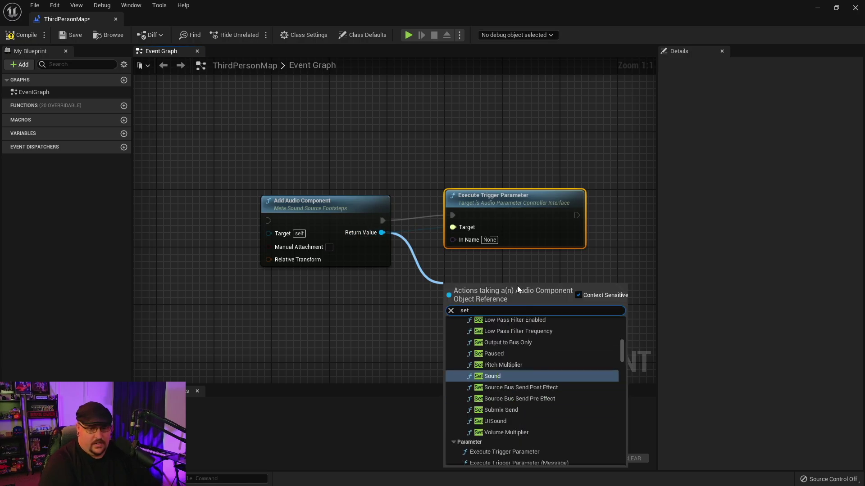
text( int)
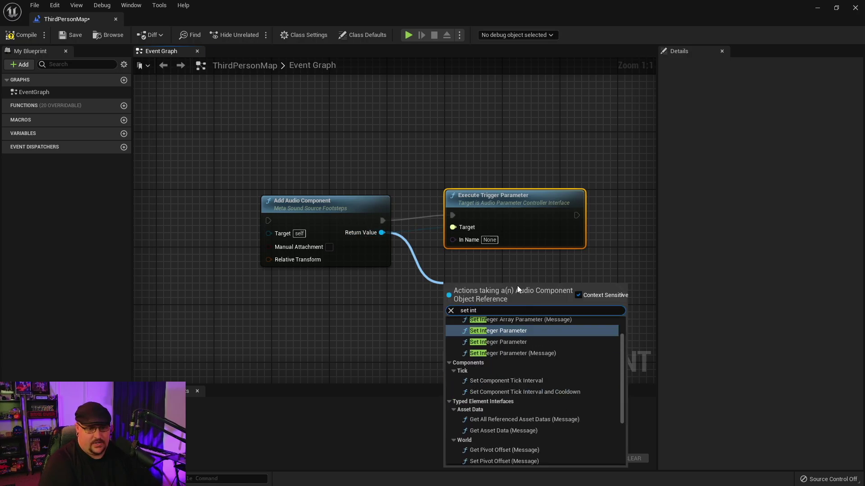
key(Return)
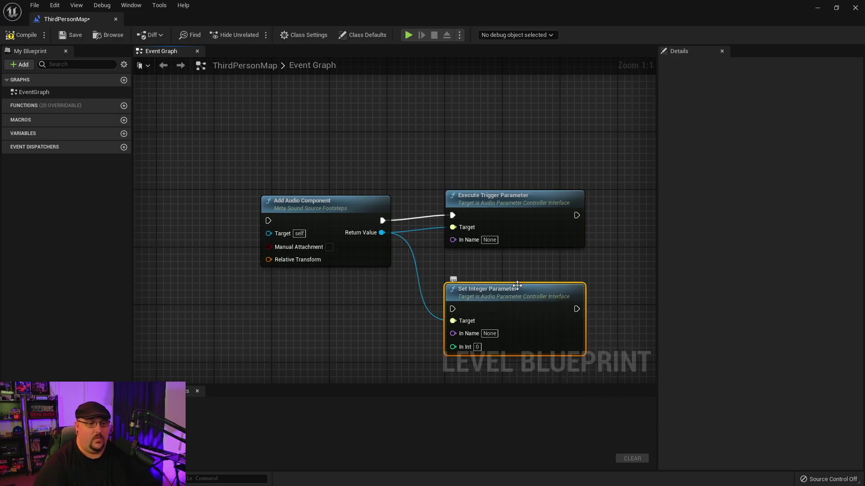